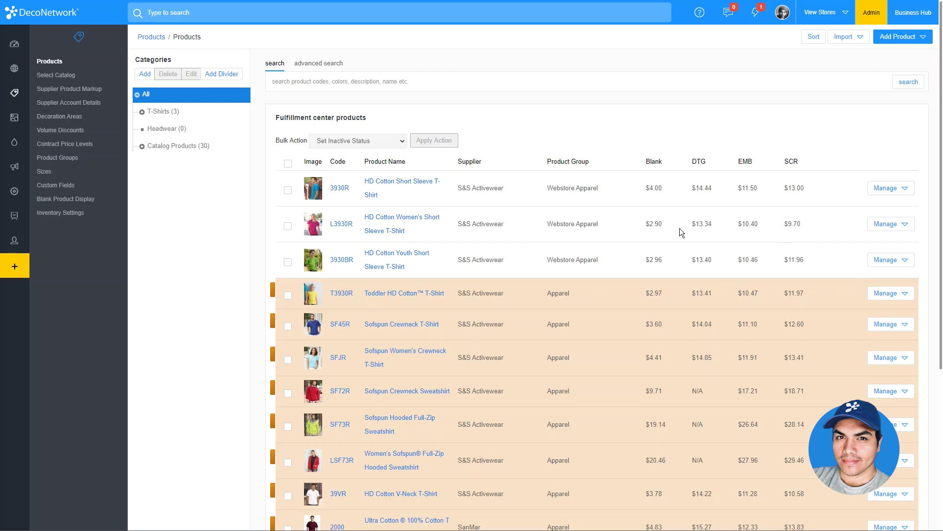
Add a new contract price level named Wholesale and save it
{"action": "left_click", "coordinate": [98, 145]}
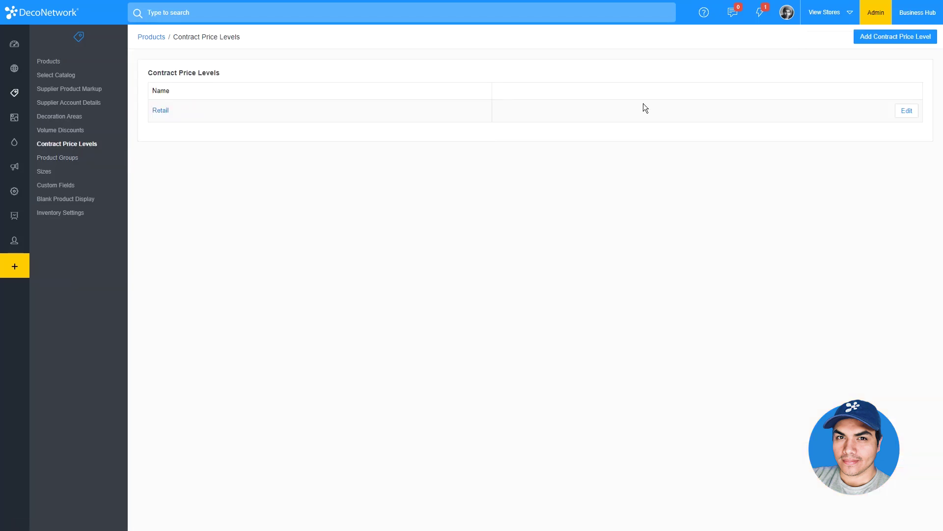
{"action": "left_click", "coordinate": [880, 41]}
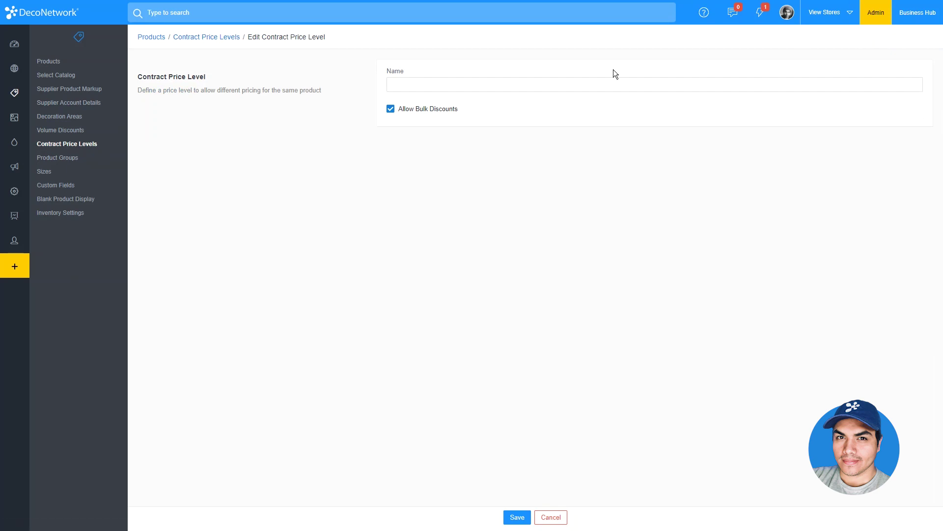
{"action": "left_click", "coordinate": [540, 82]}
{"action": "type", "text": "Wholesale"}
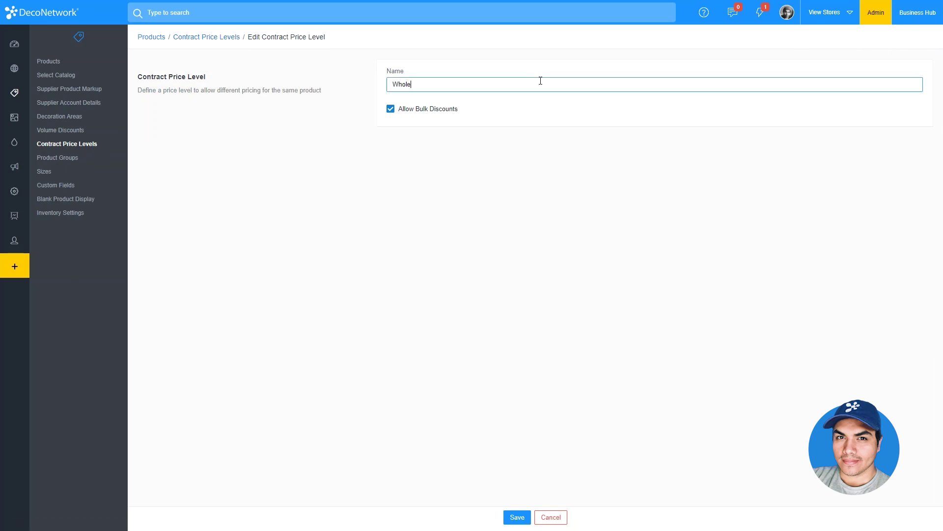
{"action": "left_click", "coordinate": [519, 517]}
Add a second contract price level named Affiliates and save it
{"action": "left_click", "coordinate": [906, 41]}
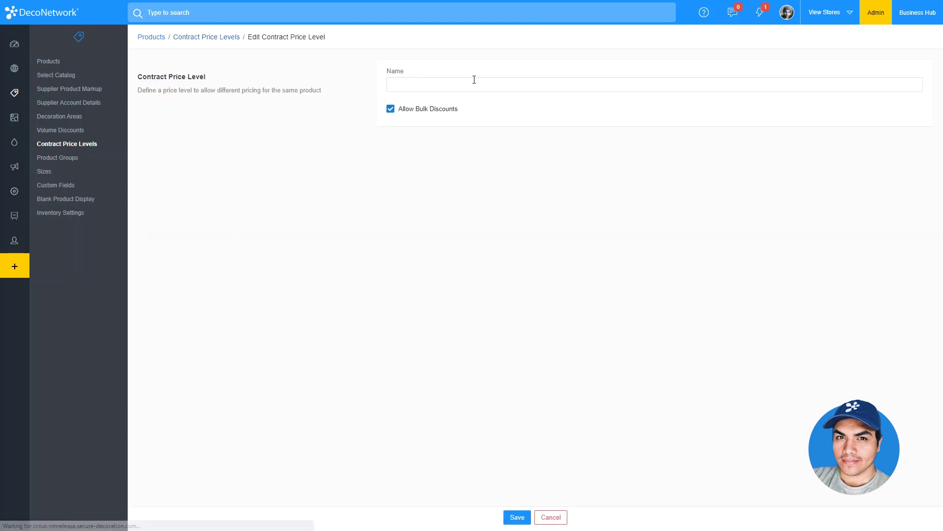
{"action": "left_click", "coordinate": [474, 80]}
{"action": "type", "text": "Affiliates"}
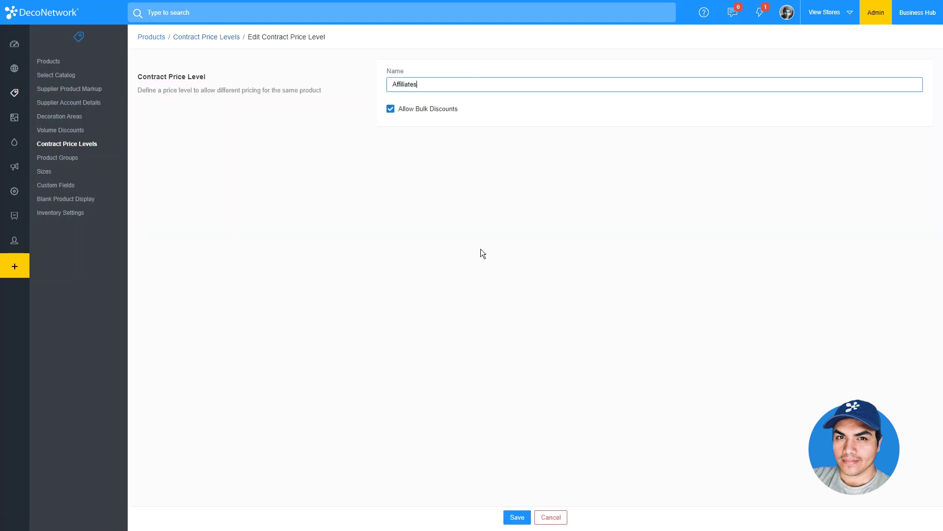
{"action": "left_click", "coordinate": [517, 516]}
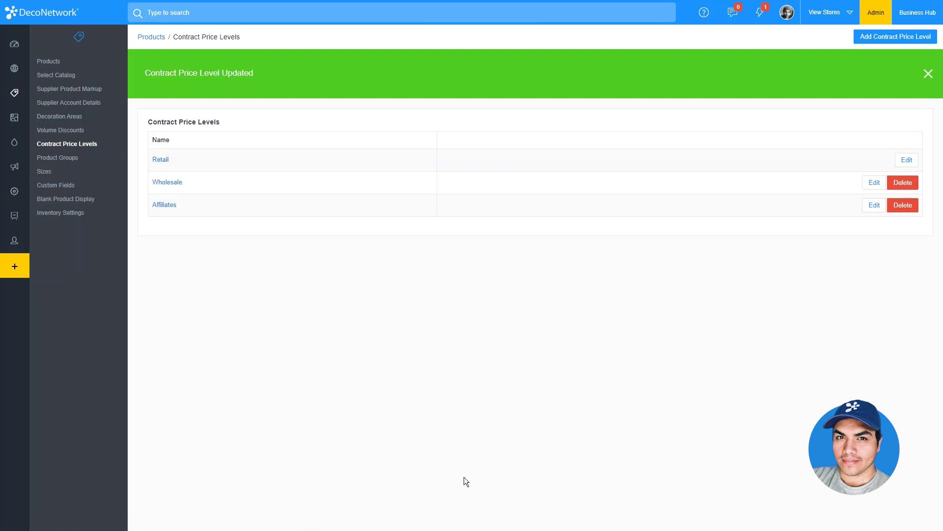
In Supplier Product Markup, set the Wholesale fixed markup to 50%
{"action": "left_click", "coordinate": [100, 92]}
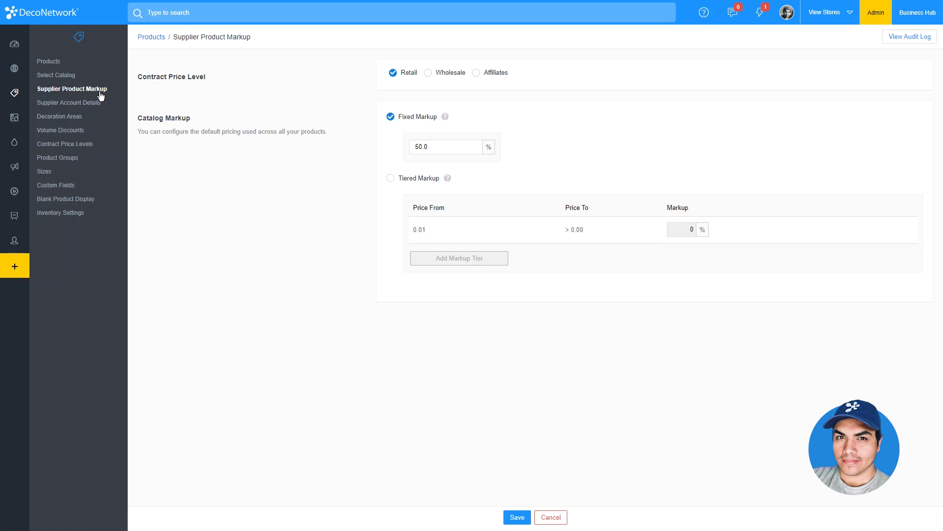
{"action": "left_click", "coordinate": [438, 79]}
{"action": "left_click", "coordinate": [486, 75]}
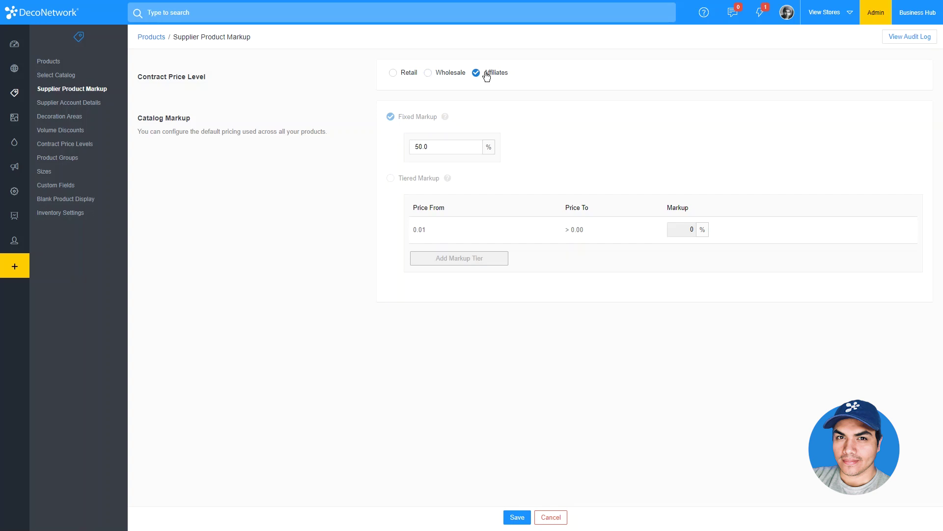
{"action": "left_click", "coordinate": [460, 72]}
{"action": "left_click_drag", "start_coordinate": [450, 143], "coordinate": [402, 146]}
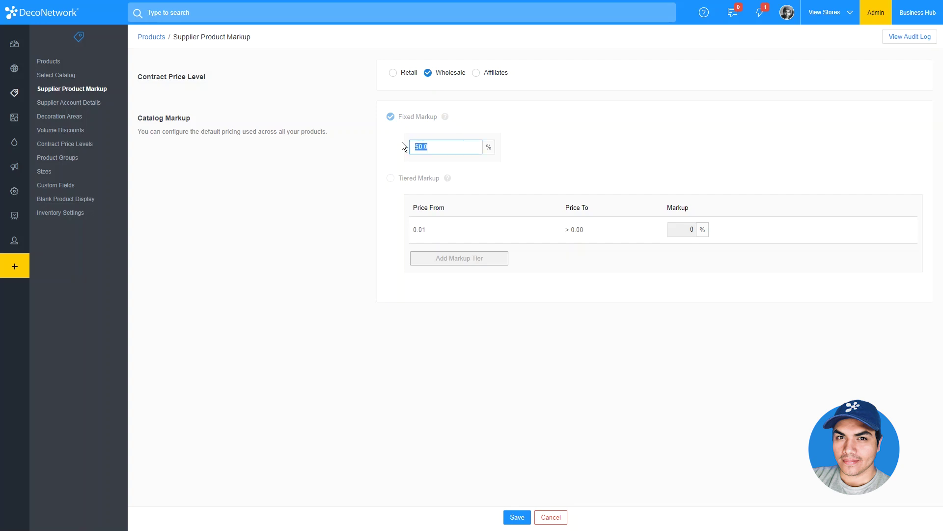
{"action": "type", "text": "50"}
Set the Affiliates fixed markup to 40% and save the catalog markups
{"action": "left_click", "coordinate": [502, 73]}
{"action": "left_click", "coordinate": [420, 146]}
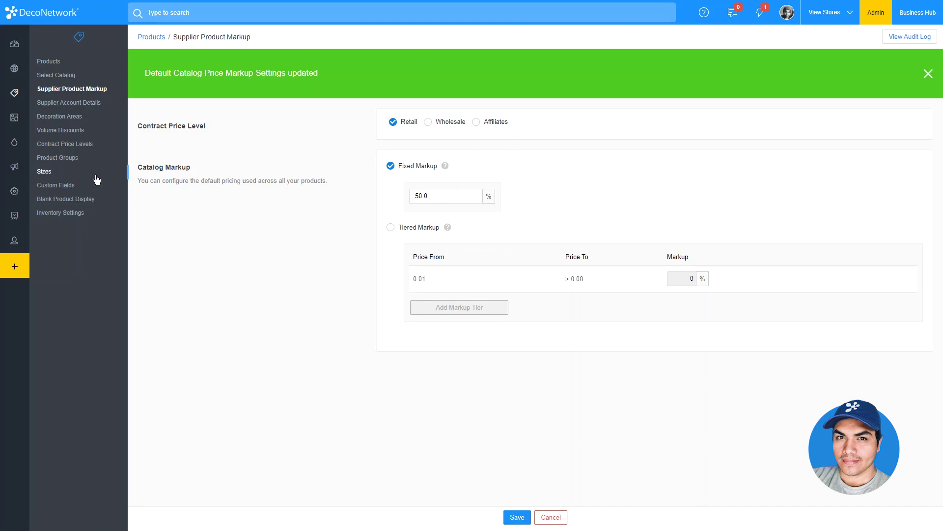
{"action": "left_click", "coordinate": [78, 164]}
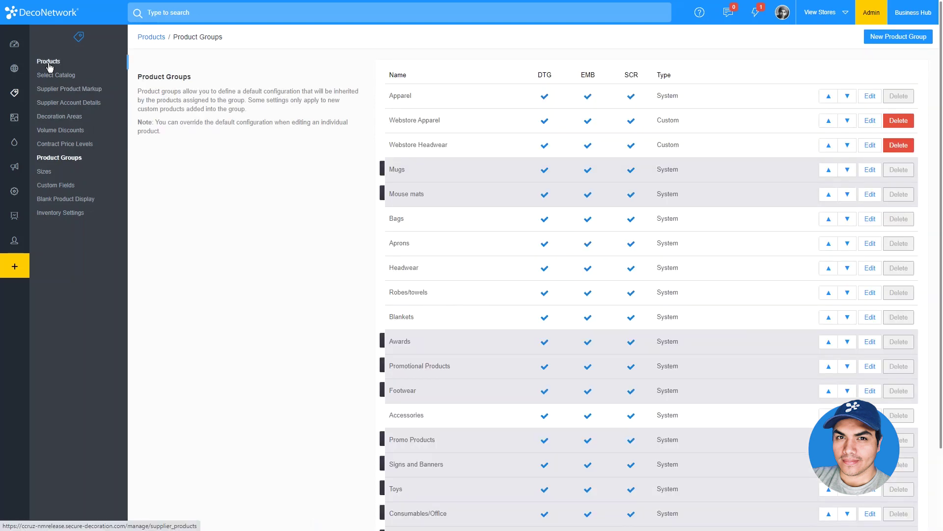
Open product L3930R's pricing and view its Wholesale, then Affiliates (40% markup) prices
{"action": "left_click", "coordinate": [48, 62]}
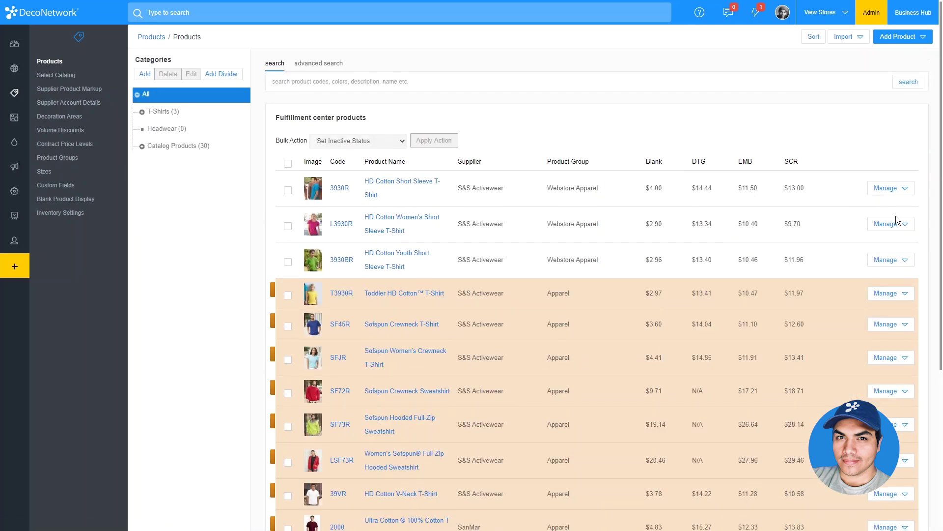
{"action": "left_click", "coordinate": [894, 224]}
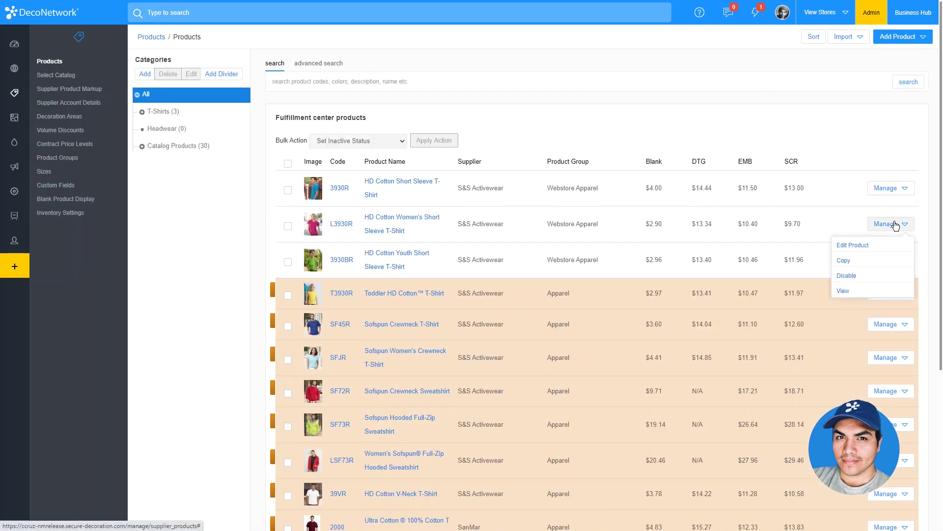
{"action": "left_click", "coordinate": [863, 249]}
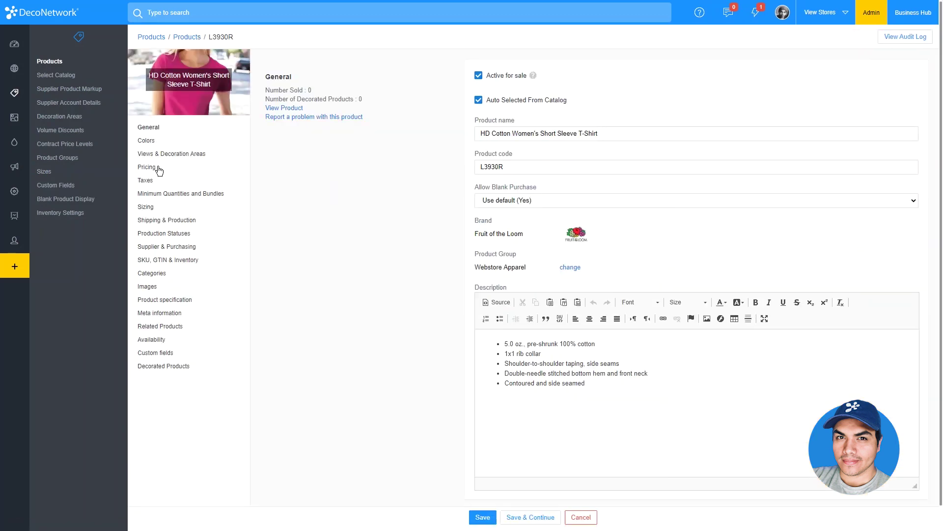
{"action": "left_click", "coordinate": [148, 167]}
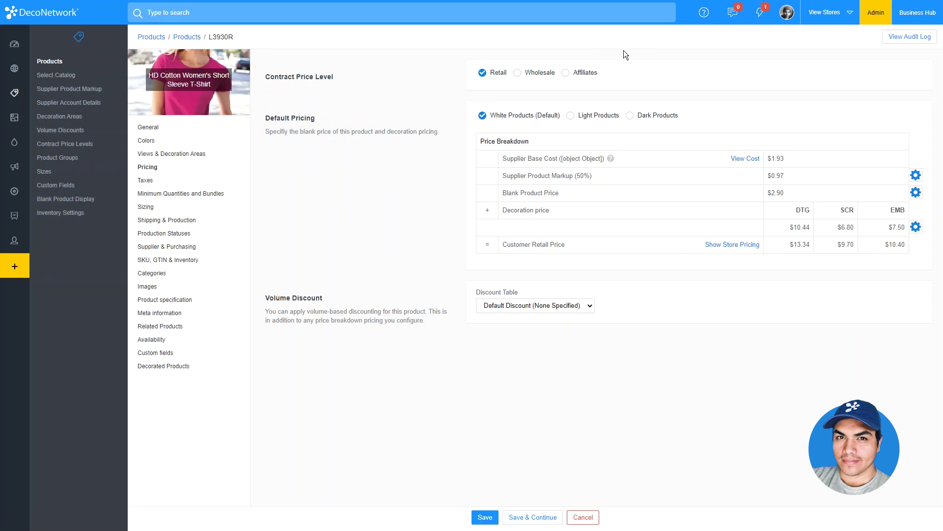
{"action": "left_click", "coordinate": [537, 74]}
{"action": "left_click", "coordinate": [579, 76]}
Review per-level pricing under Decoration Processes > Decoration Pricing, then open the Websites list
{"action": "left_click", "coordinate": [15, 143]}
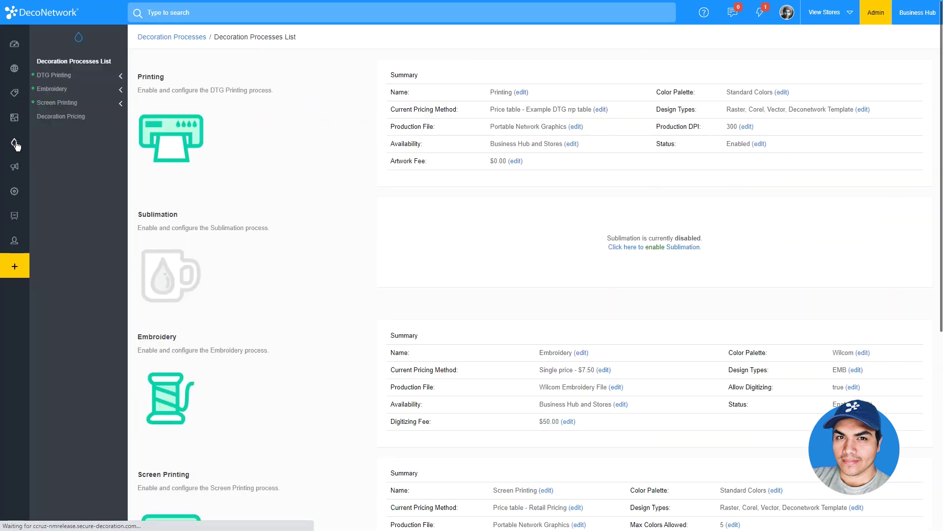
{"action": "left_click", "coordinate": [62, 121]}
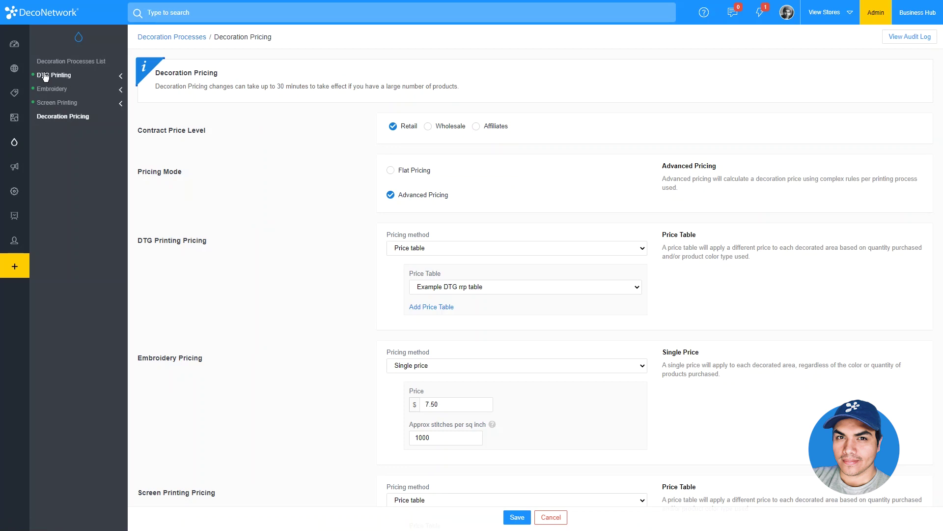
{"action": "left_click", "coordinate": [15, 69]}
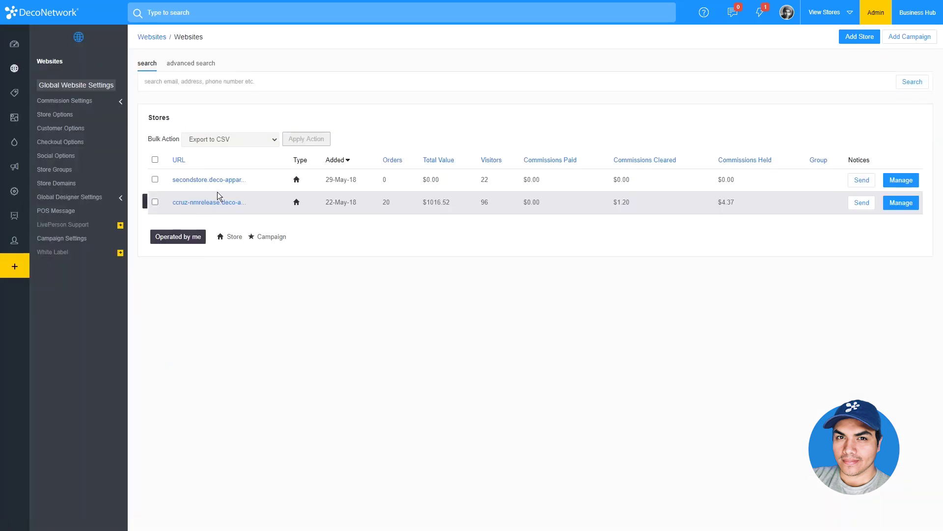
Set the second store's contract price level to Affiliates under Administration and save
{"action": "left_click", "coordinate": [221, 202]}
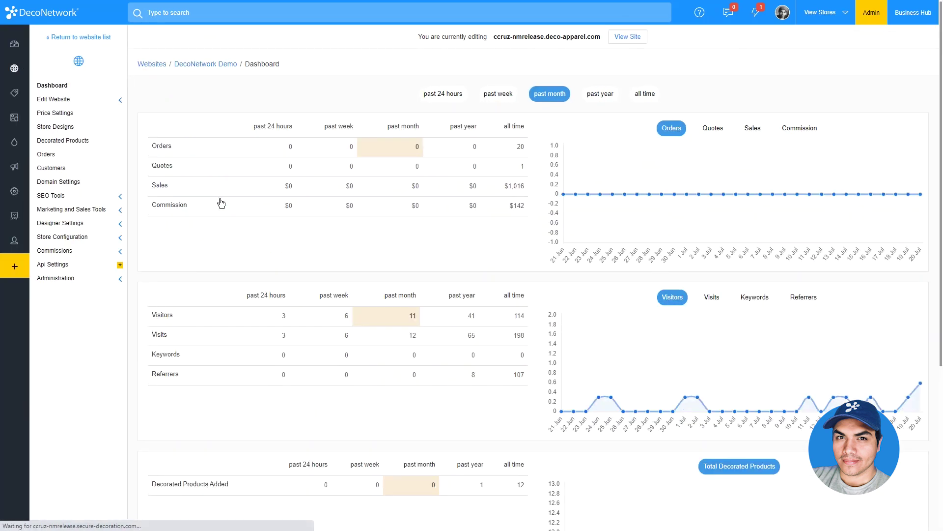
{"action": "left_click", "coordinate": [76, 278]}
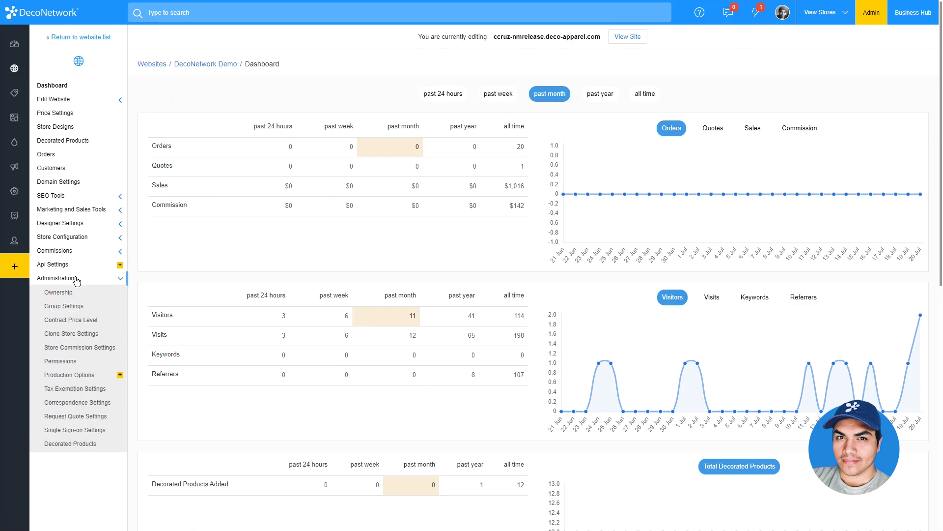
{"action": "left_click", "coordinate": [76, 325]}
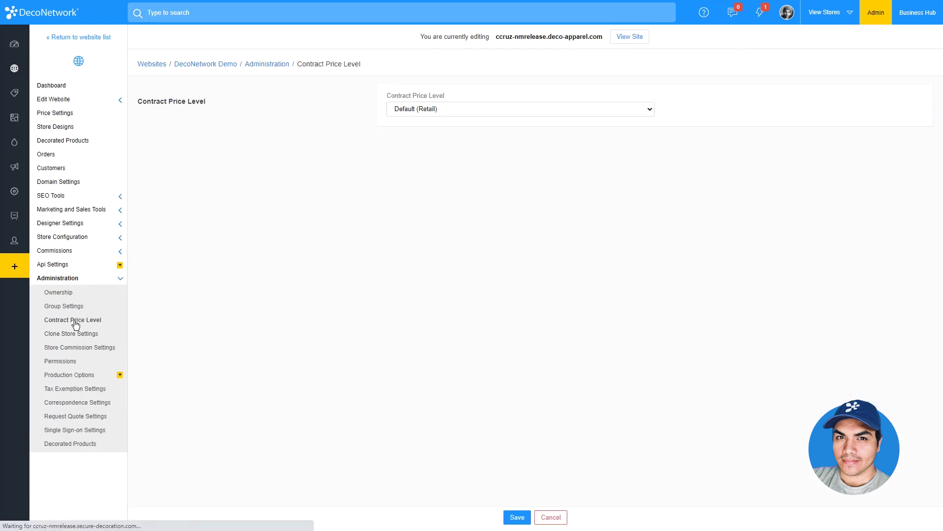
{"action": "left_click", "coordinate": [426, 112]}
{"action": "left_click", "coordinate": [423, 172]}
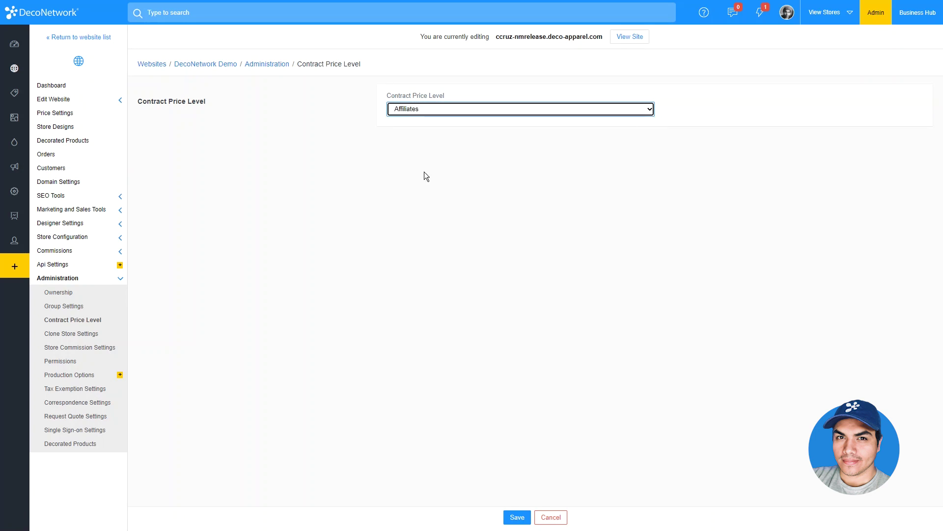
{"action": "left_click", "coordinate": [526, 516]}
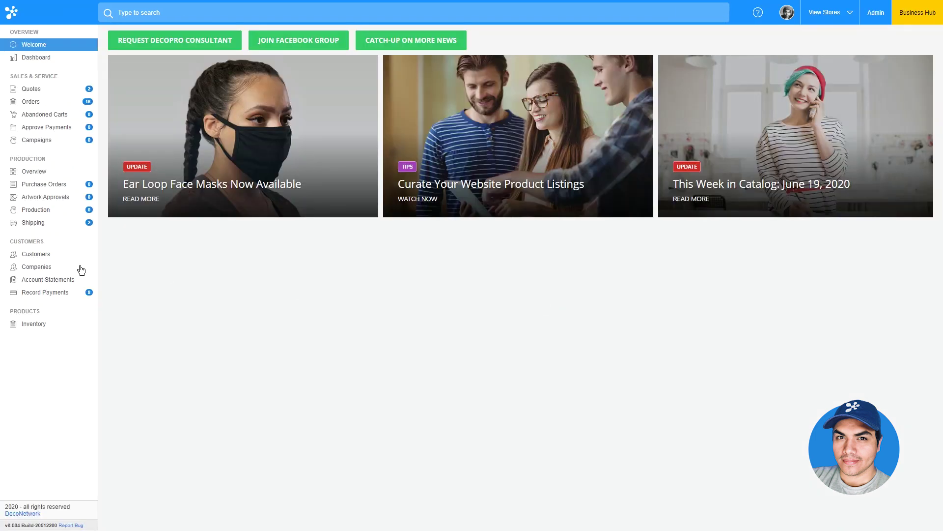
Change a customer's account contract price level from Affiliates to Wholesale and save
{"action": "left_click", "coordinate": [45, 254]}
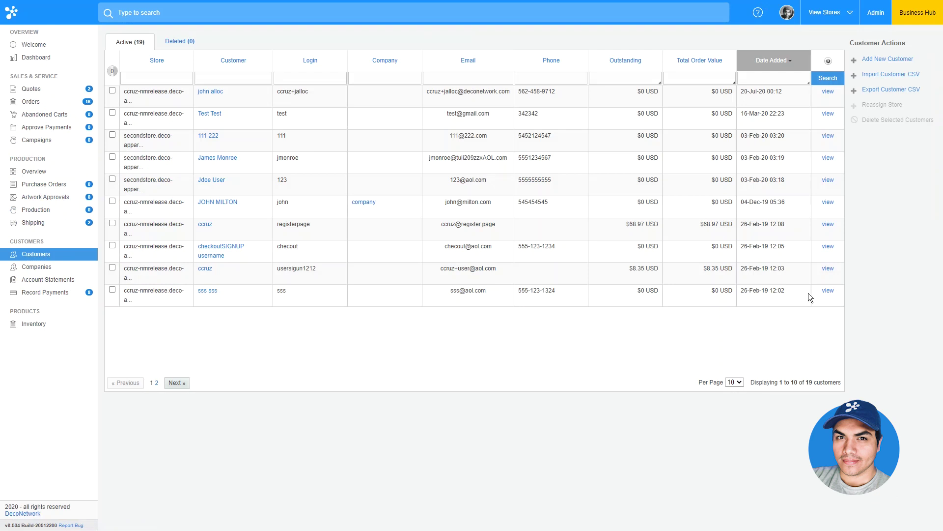
{"action": "left_click", "coordinate": [828, 290]}
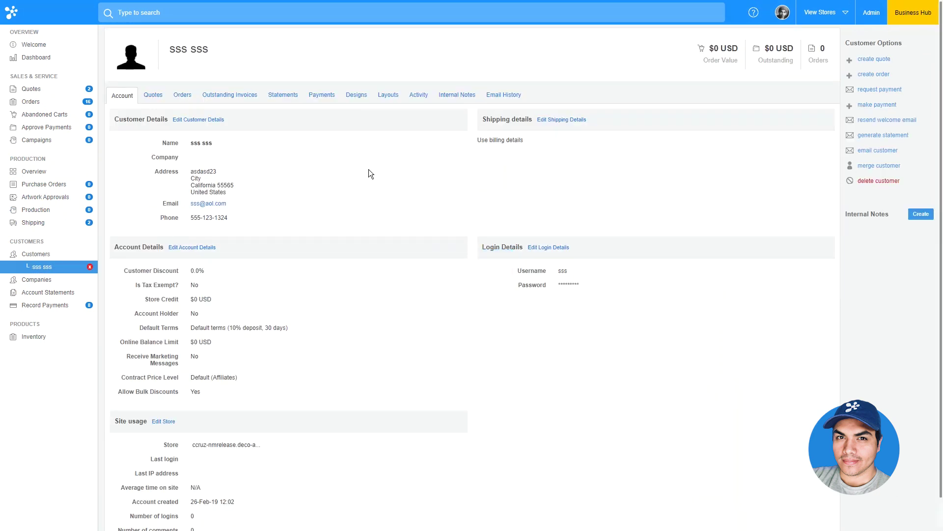
{"action": "left_click", "coordinate": [193, 248]}
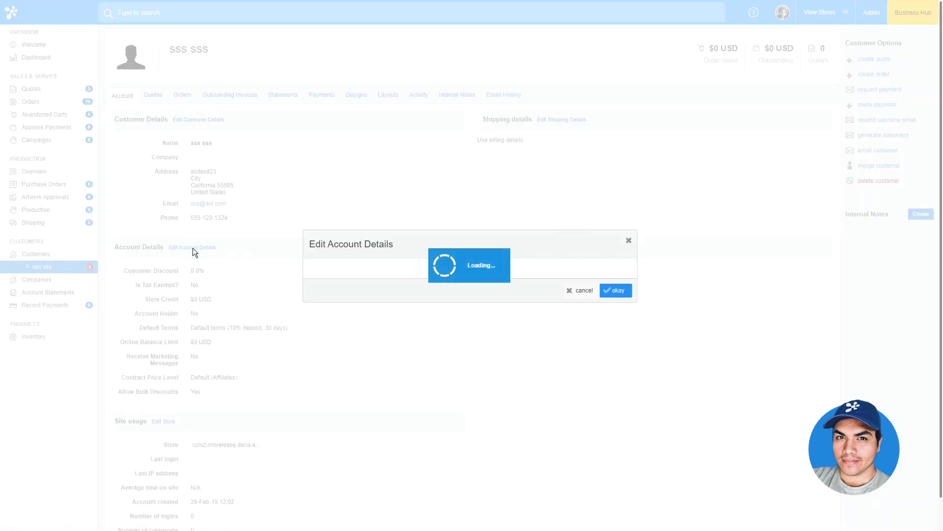
{"action": "left_click", "coordinate": [428, 301]}
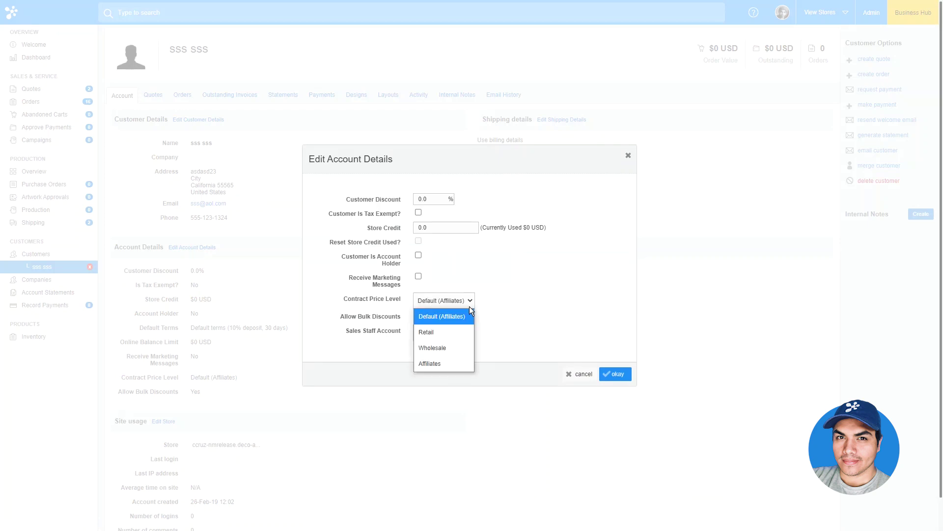
{"action": "left_click", "coordinate": [457, 353]}
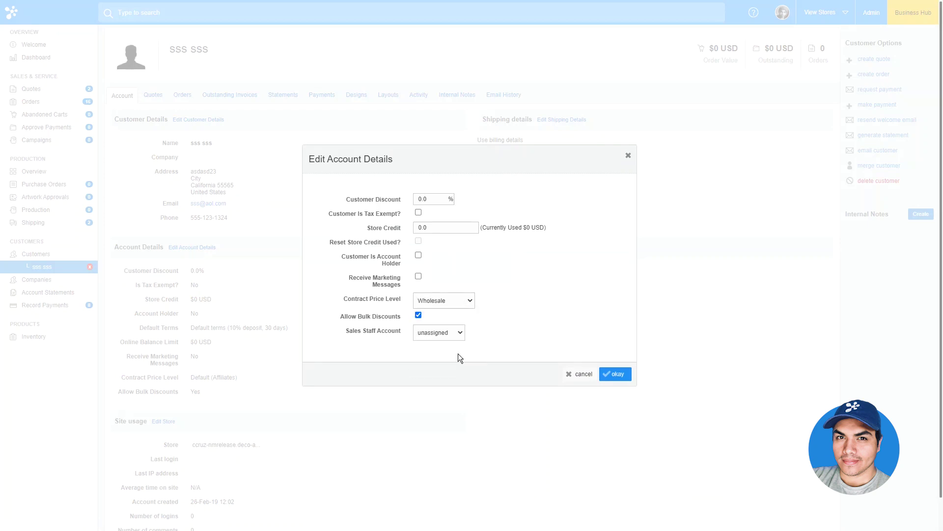
{"action": "left_click", "coordinate": [617, 374]}
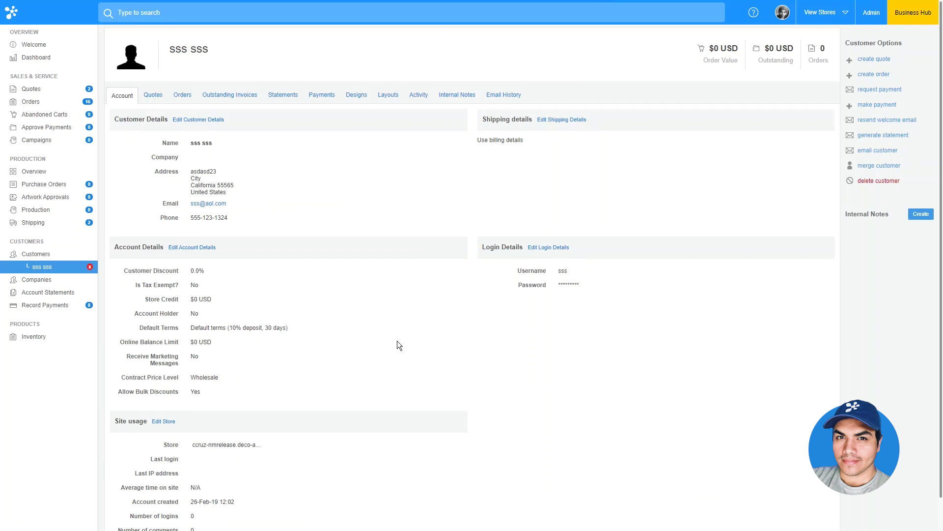
Create a new order for the first listed customer with a 3930R HD Cotton Short Sleeve T-Shirt line
{"action": "left_click", "coordinate": [31, 102]}
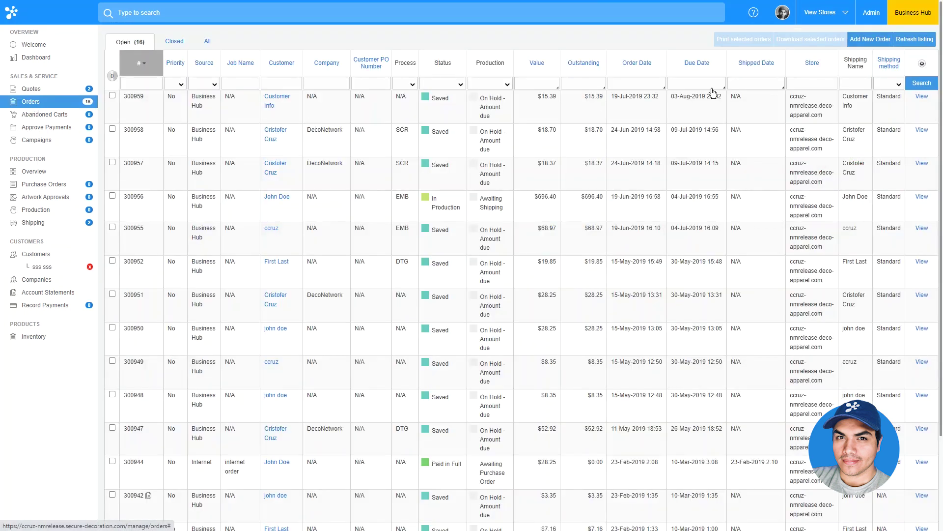
{"action": "left_click", "coordinate": [875, 40]}
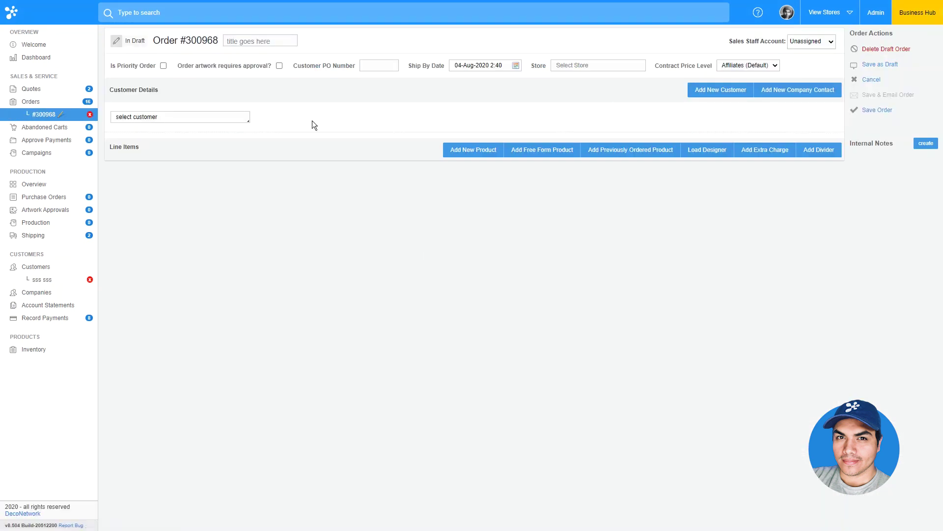
{"action": "left_click", "coordinate": [232, 116]}
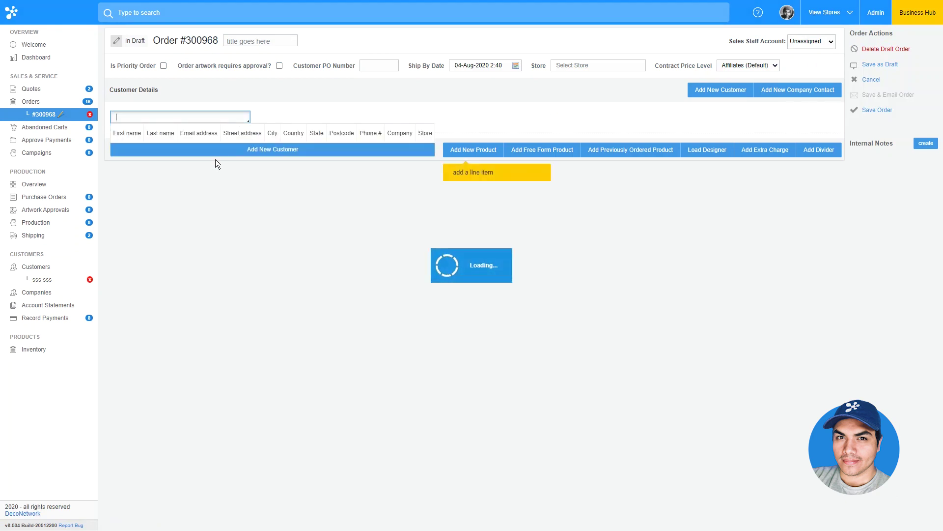
{"action": "left_click", "coordinate": [222, 148]}
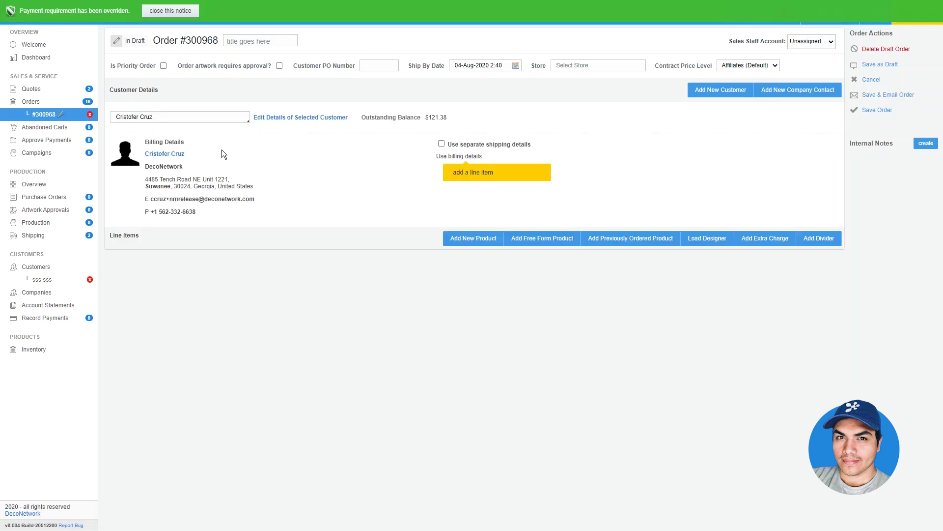
{"action": "left_click", "coordinate": [486, 238]}
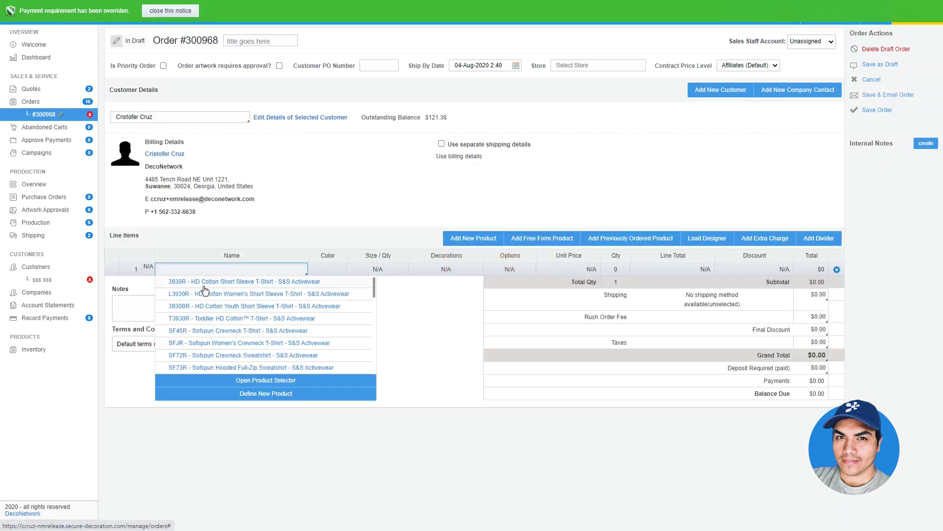
{"action": "left_click", "coordinate": [203, 286]}
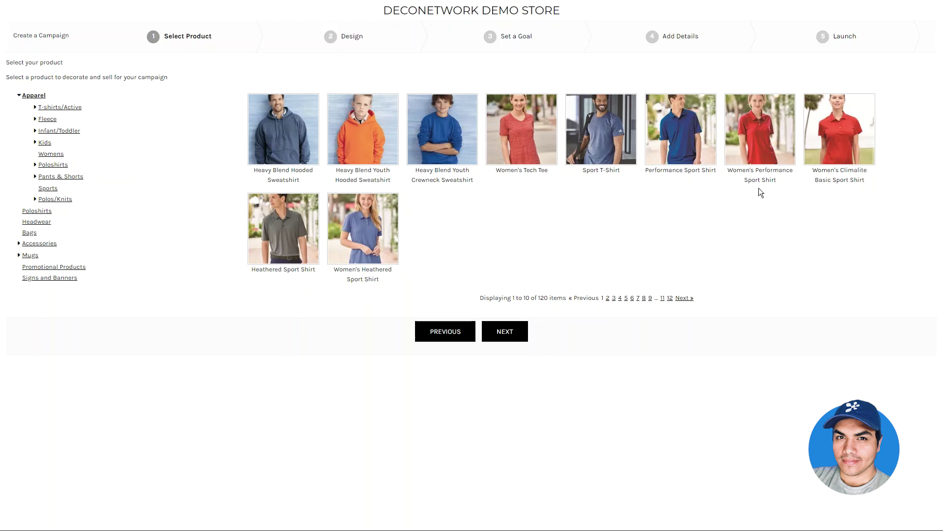
Go to page 2 of the campaign product grid, items 11 to 20
{"action": "left_click", "coordinate": [686, 298]}
Put the Tournament Basketball DTG design high on the DryBlend 50/50 T-Shirt's chest, then continue to Set a Goal
{"action": "left_click", "coordinate": [371, 132]}
{"action": "left_click", "coordinate": [513, 332]}
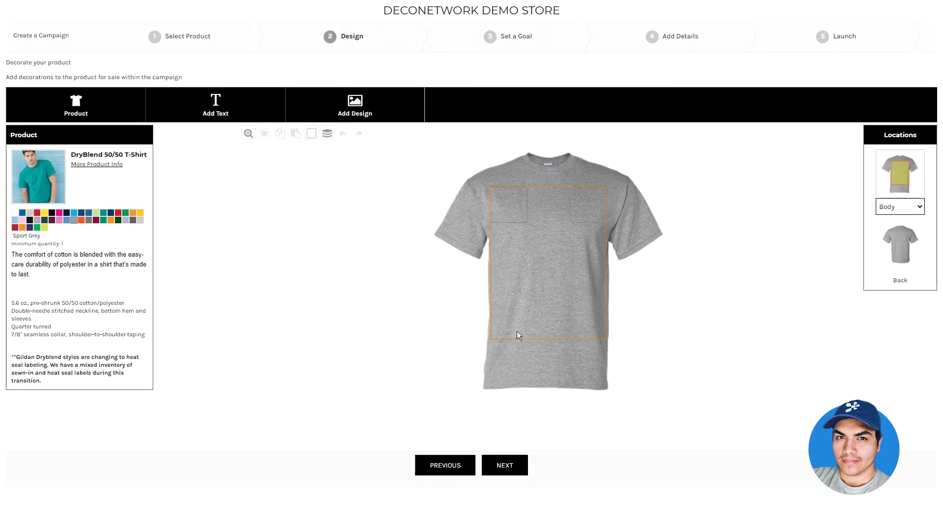
{"action": "left_click", "coordinate": [376, 110]}
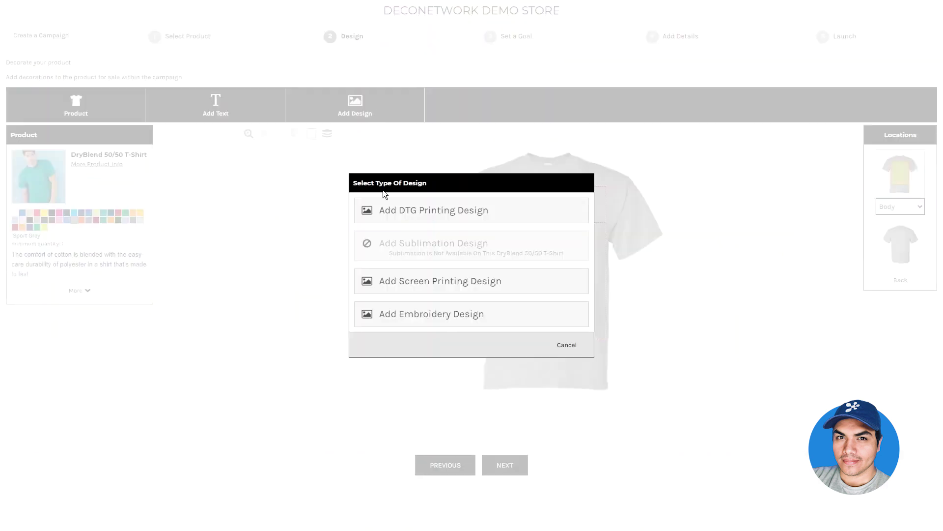
{"action": "left_click", "coordinate": [394, 213]}
{"action": "left_click", "coordinate": [462, 224]}
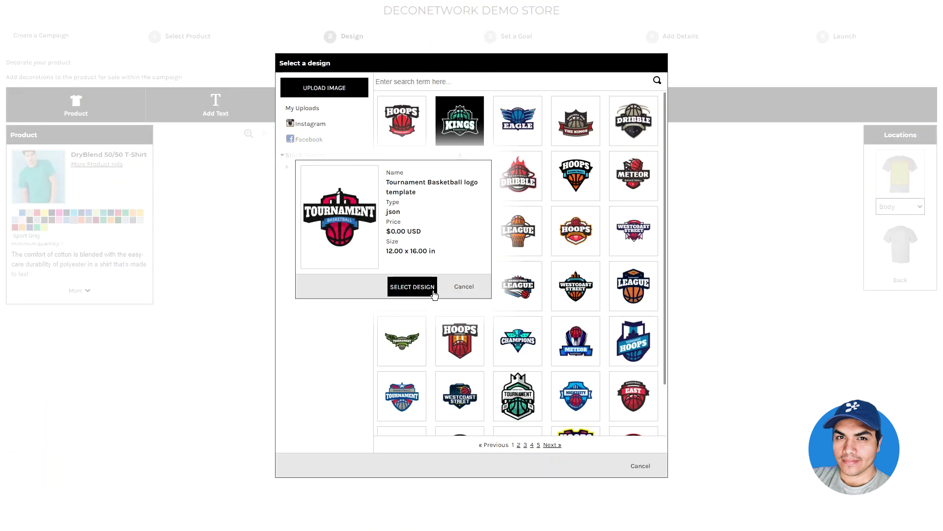
{"action": "left_click", "coordinate": [415, 288]}
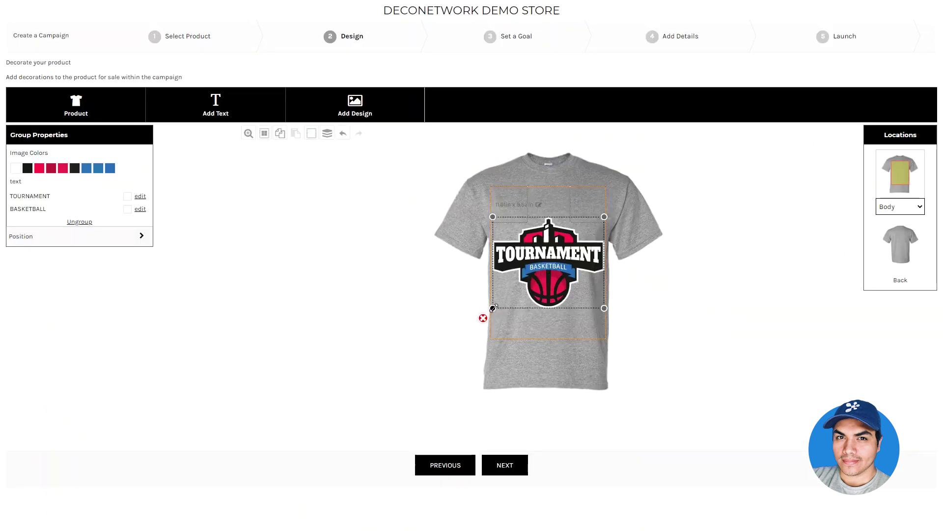
{"action": "left_click_drag", "start_coordinate": [566, 264], "coordinate": [546, 243]}
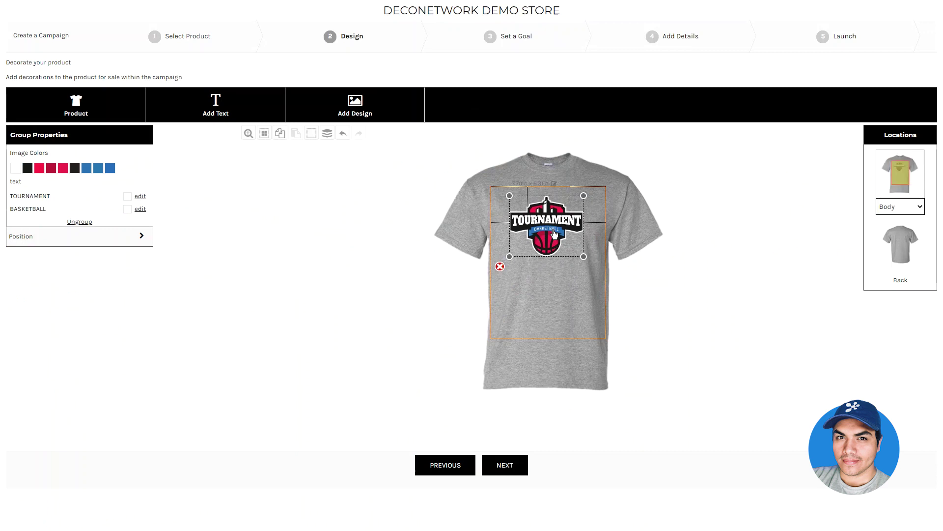
{"action": "left_click", "coordinate": [497, 468]}
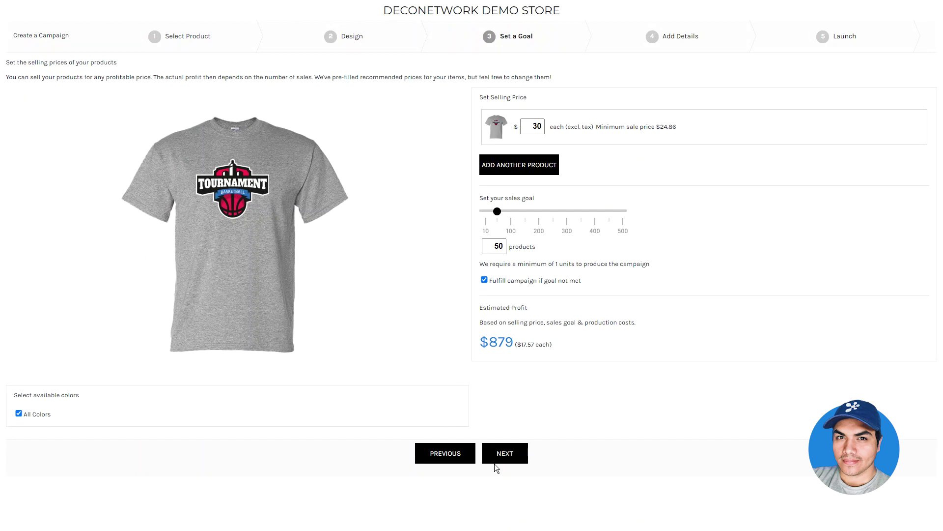
Keep the $30 price and 50-unit goal and go back to add another product
{"action": "left_click", "coordinate": [541, 167]}
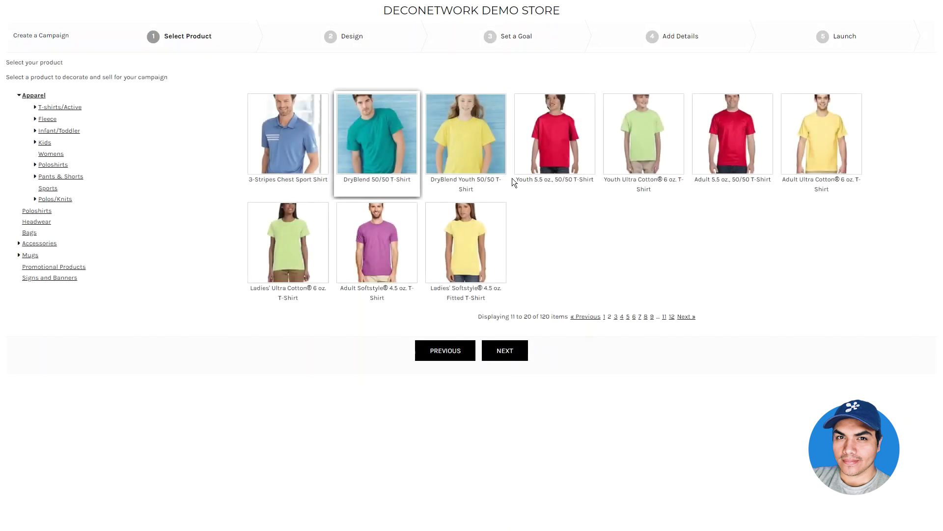
Choose the DryBlend Youth 50/50 T-Shirt and start adding a DTG printing design
{"action": "left_click", "coordinate": [451, 164]}
{"action": "left_click", "coordinate": [510, 334]}
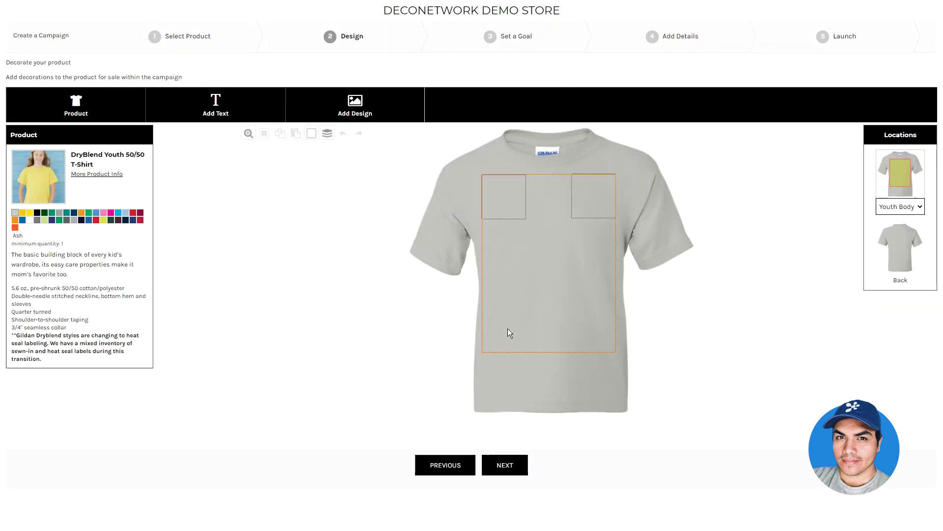
{"action": "left_click", "coordinate": [382, 114]}
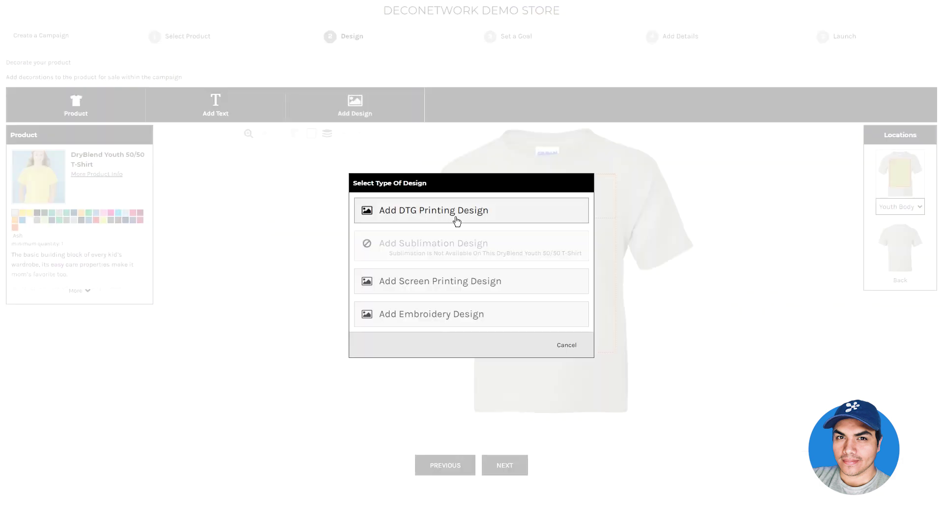
{"action": "left_click", "coordinate": [396, 216]}
Apply the Tournament logo to the youth shirt, shrink it and move it up
{"action": "left_click", "coordinate": [463, 232]}
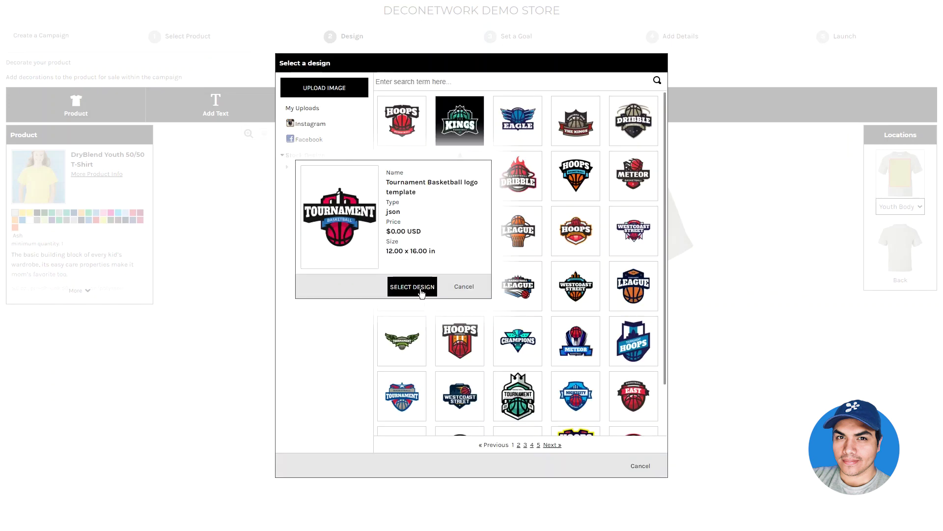
{"action": "left_click", "coordinate": [420, 290]}
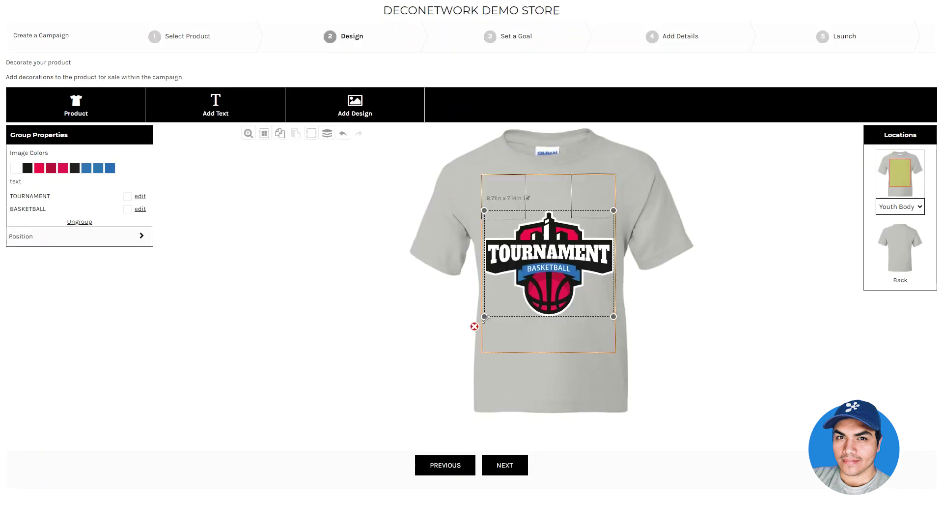
{"action": "left_click_drag", "start_coordinate": [481, 320], "coordinate": [513, 298]}
{"action": "left_click_drag", "start_coordinate": [596, 261], "coordinate": [585, 234]}
{"action": "left_click", "coordinate": [512, 468]}
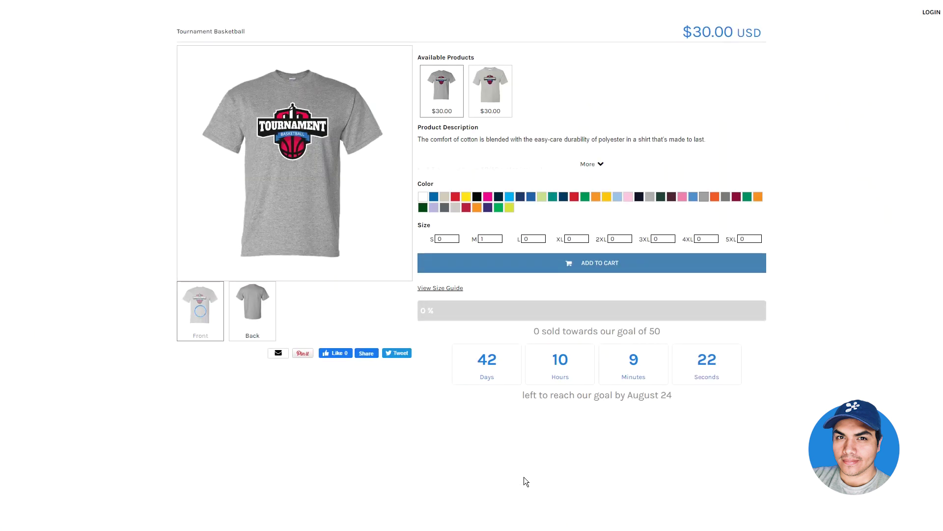
Show the second campaign product, the light grey youth shirt
{"action": "left_click", "coordinate": [495, 108]}
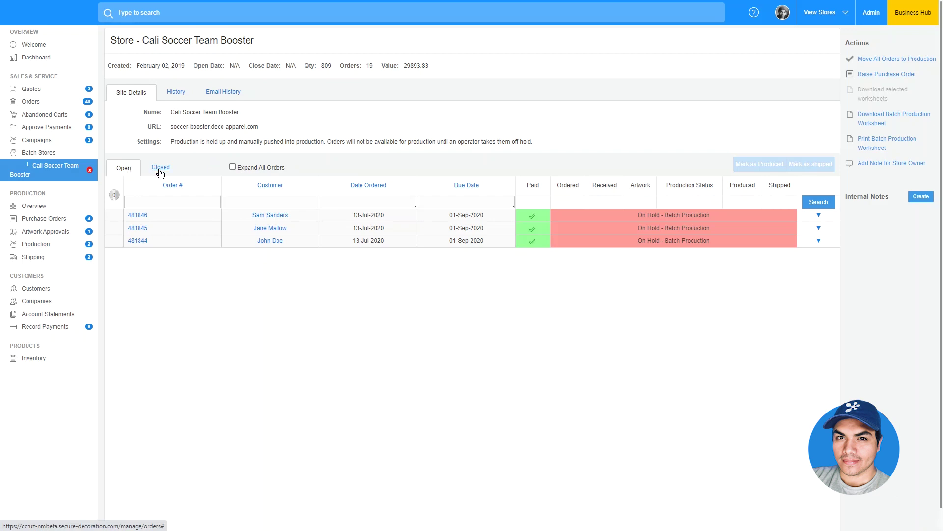
Turn on Expand All Orders and deselect all line items, leaving the three orders
{"action": "left_click", "coordinate": [232, 166]}
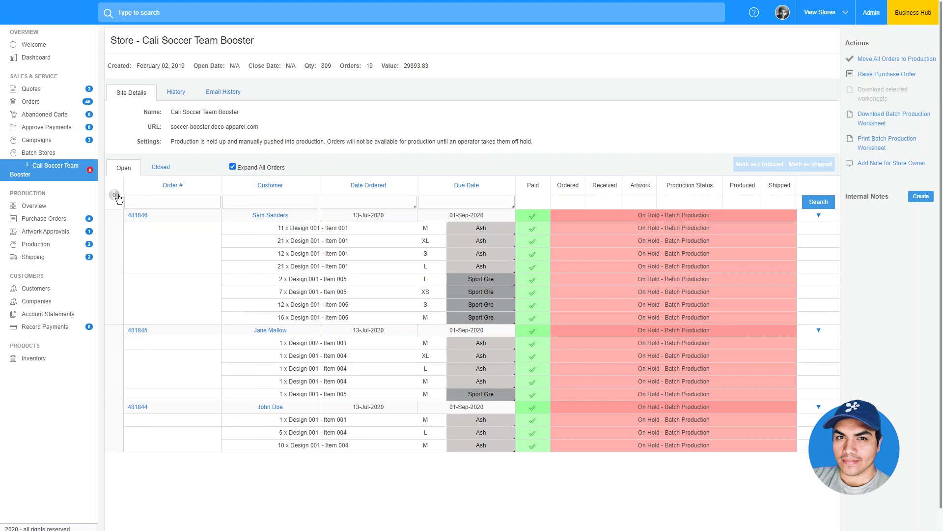
{"action": "mouse_move", "coordinate": [116, 197]}
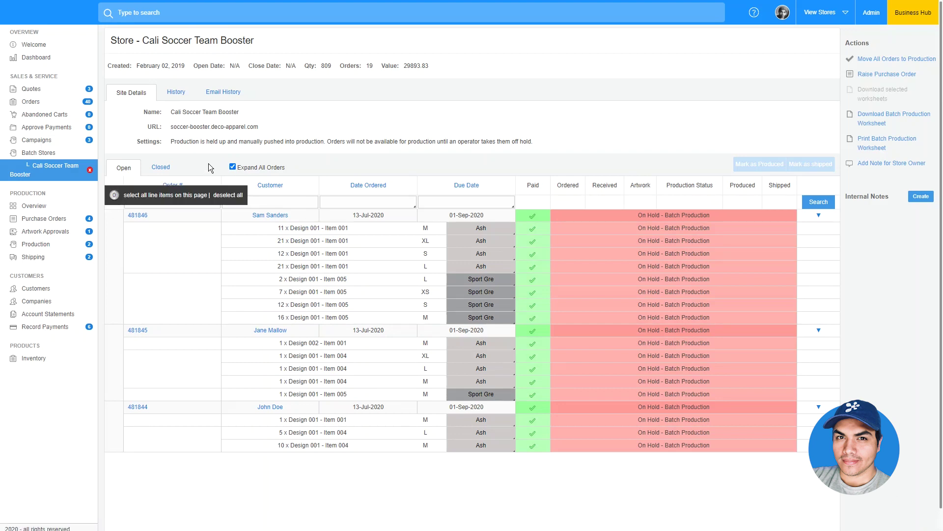
{"action": "left_click", "coordinate": [233, 195]}
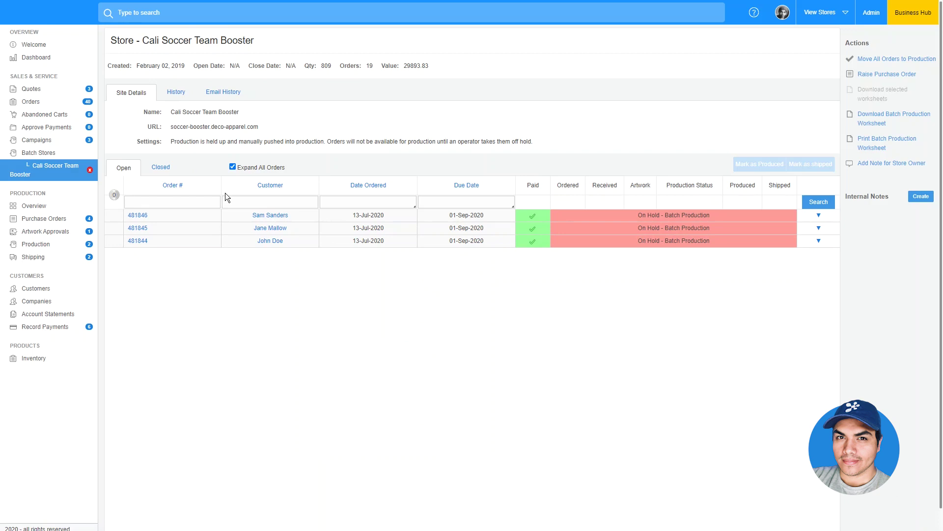
Print the batch production worksheet with all open orders consolidated
{"action": "left_click", "coordinate": [868, 143]}
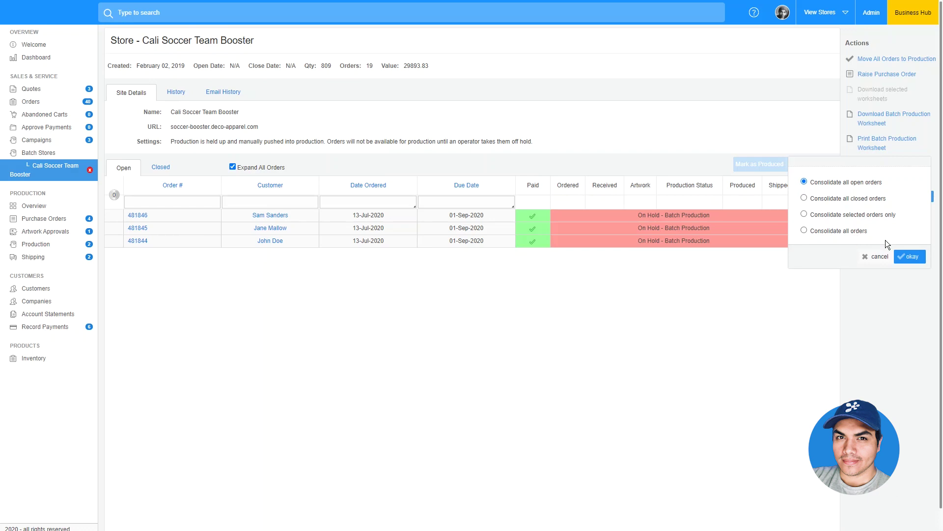
{"action": "left_click", "coordinate": [909, 256]}
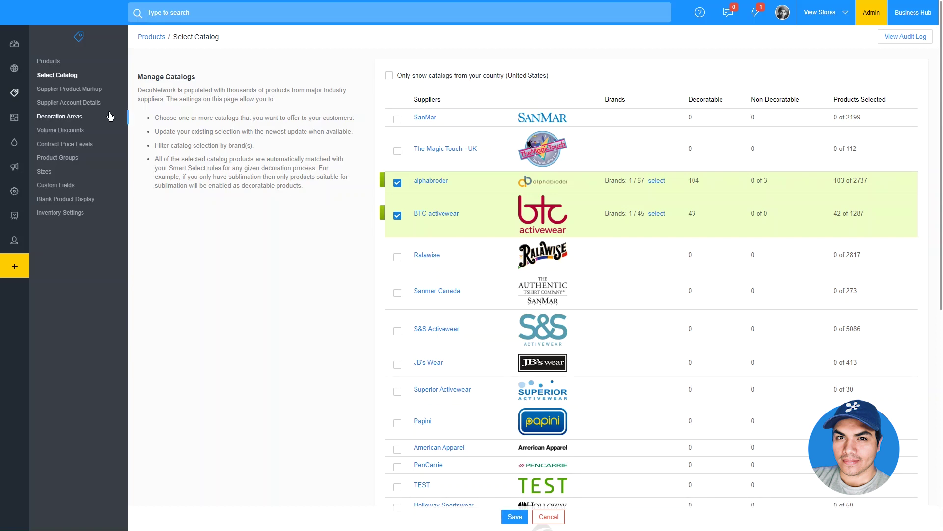
Go to Supplier Account Details and edit the BTC activewear supplier
{"action": "left_click", "coordinate": [81, 104]}
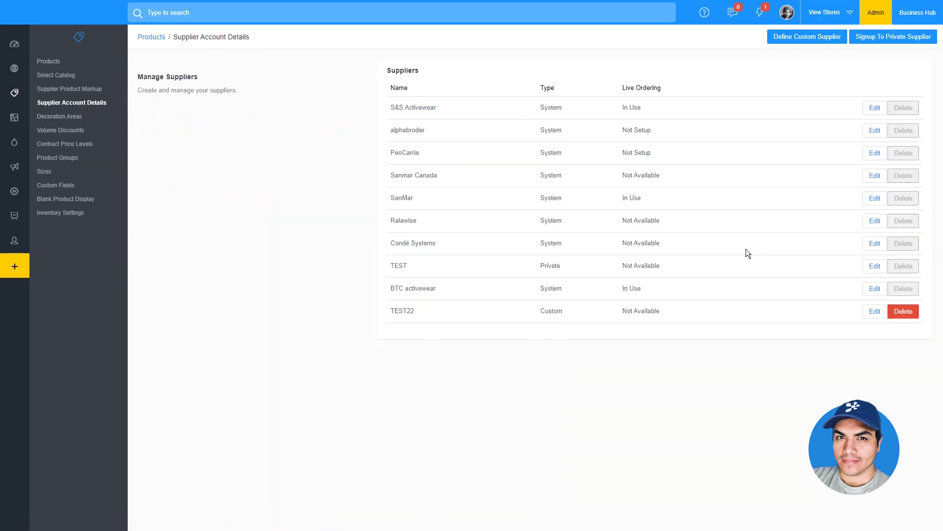
{"action": "left_click", "coordinate": [874, 288]}
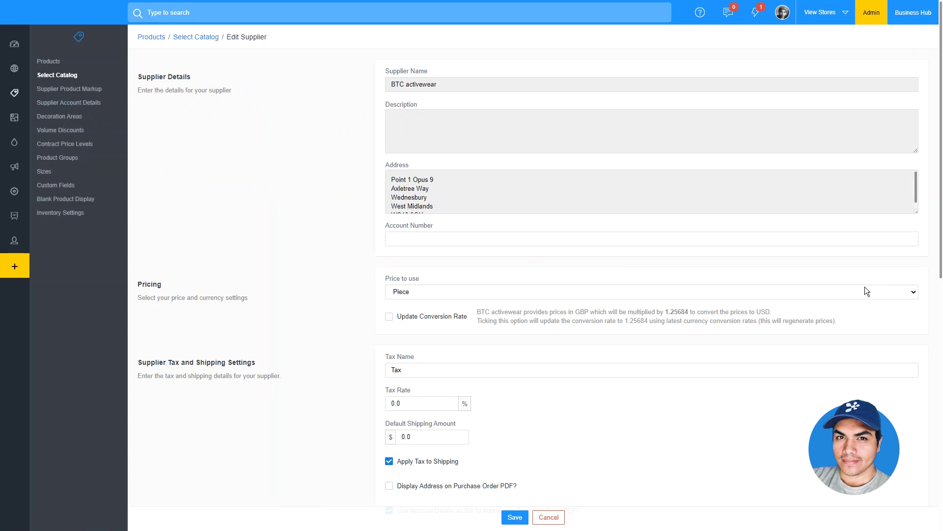
Scroll down BTC activewear's Edit Supplier page to the Live Ordering Settings
{"action": "scroll", "coordinate": [865, 287], "scroll_direction": "down", "scroll_amount": 9}
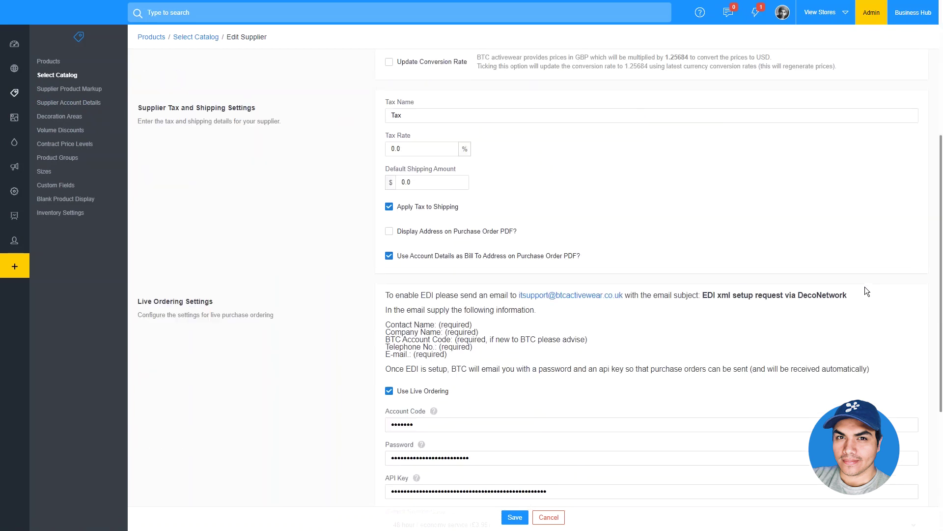
{"action": "scroll", "coordinate": [865, 287], "scroll_direction": "down", "scroll_amount": 1}
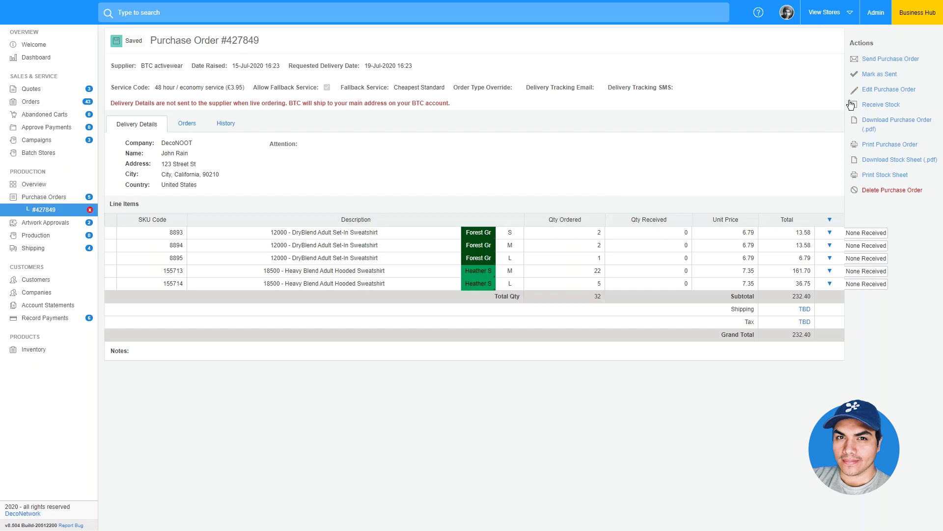
Change the first line's quantity on purchase order #427849 to 5, save, and send it
{"action": "left_click", "coordinate": [866, 90]}
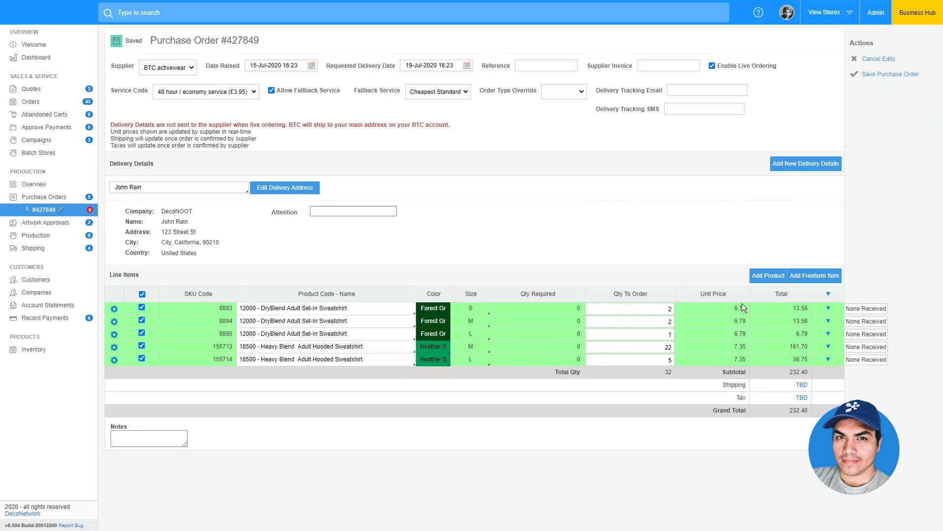
{"action": "double_click", "coordinate": [660, 310]}
{"action": "type", "text": "5"}
{"action": "left_click", "coordinate": [888, 75]}
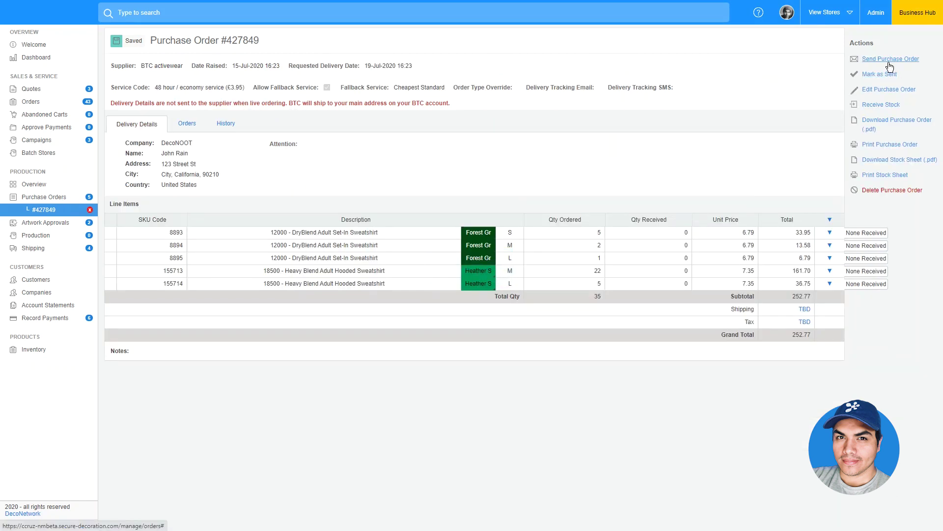
{"action": "left_click", "coordinate": [888, 61]}
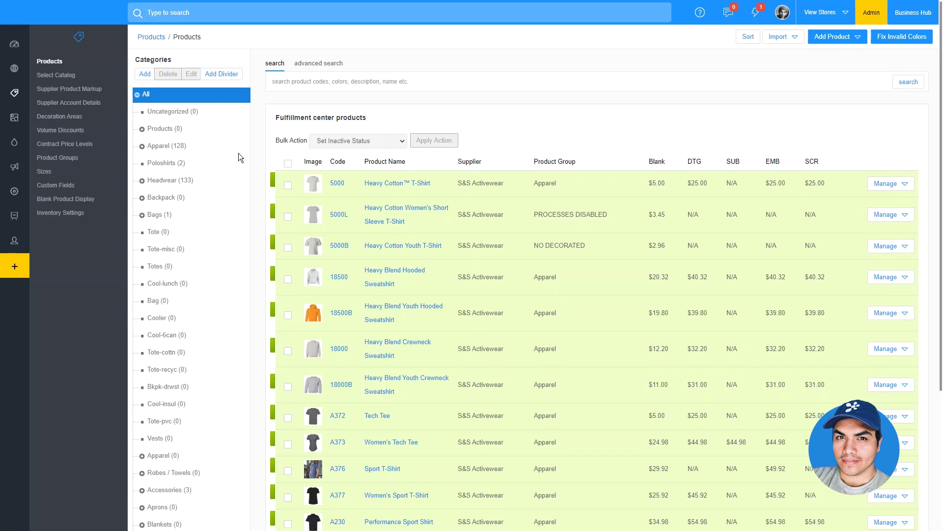
Open the Product Groups page from the Products sidebar
{"action": "left_click", "coordinate": [59, 158]}
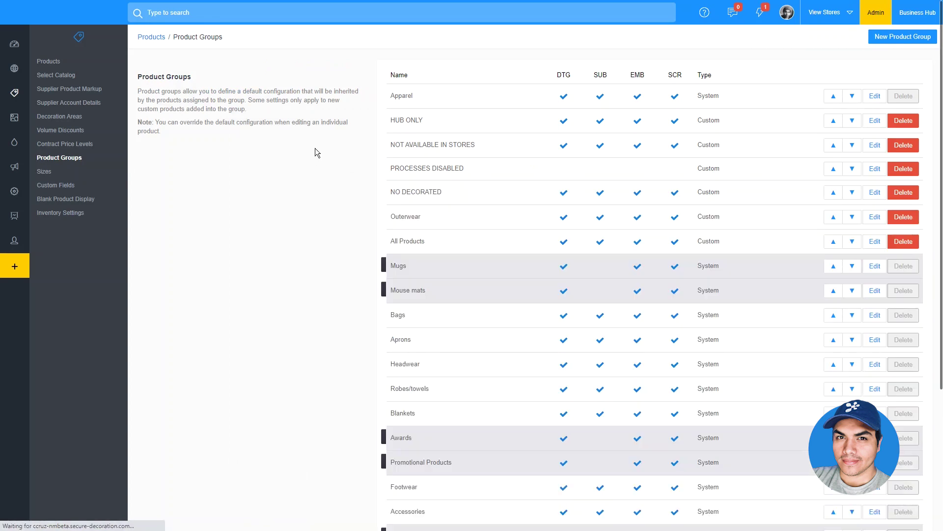
Review the group's Decoration Processes, Pricing, Production Statuses and Availability sections, then return to Products
{"action": "left_click", "coordinate": [181, 77]}
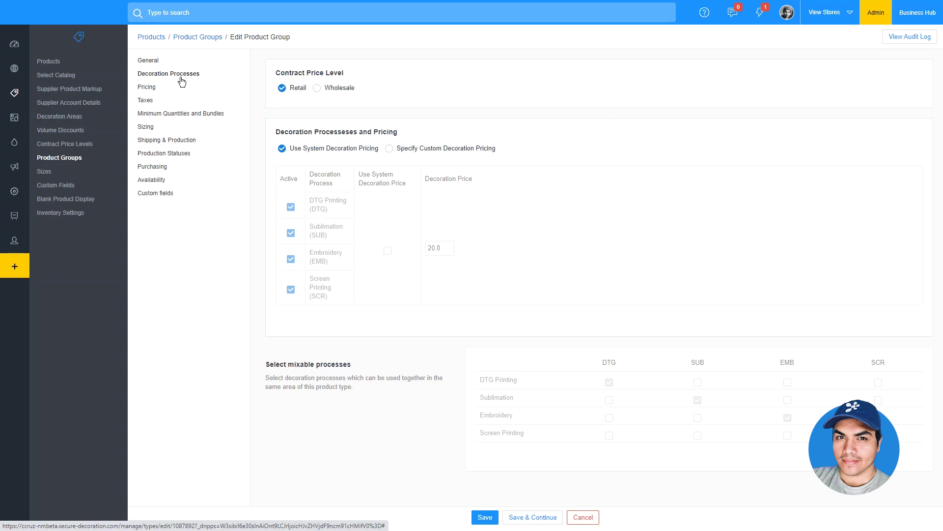
{"action": "left_click", "coordinate": [165, 91]}
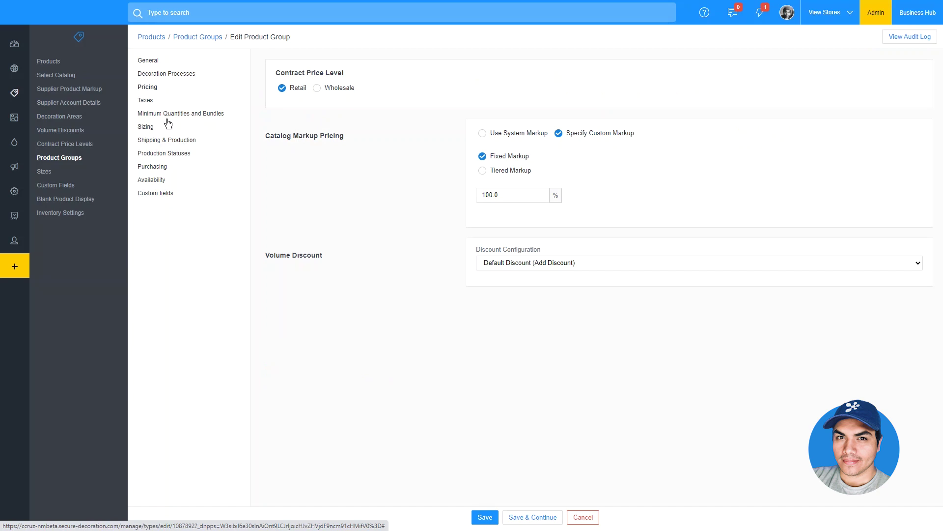
{"action": "left_click", "coordinate": [159, 155]}
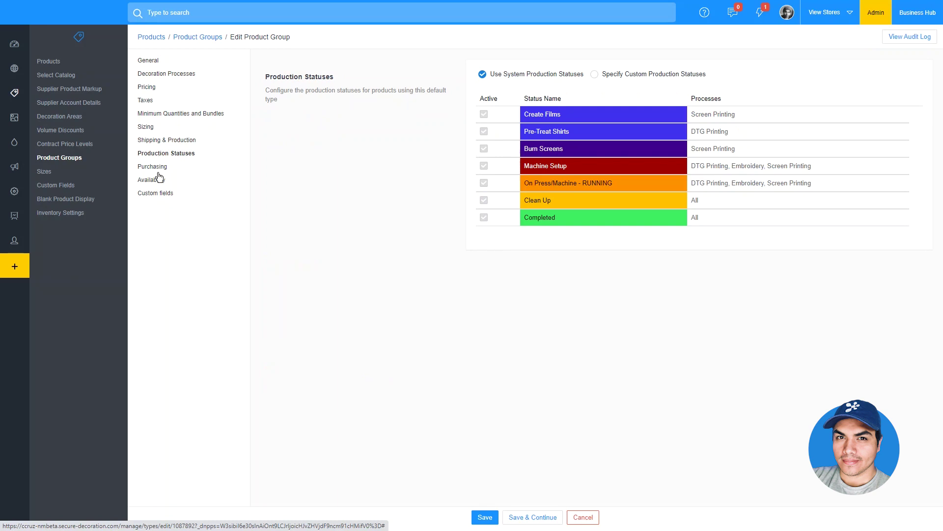
{"action": "left_click", "coordinate": [160, 182]}
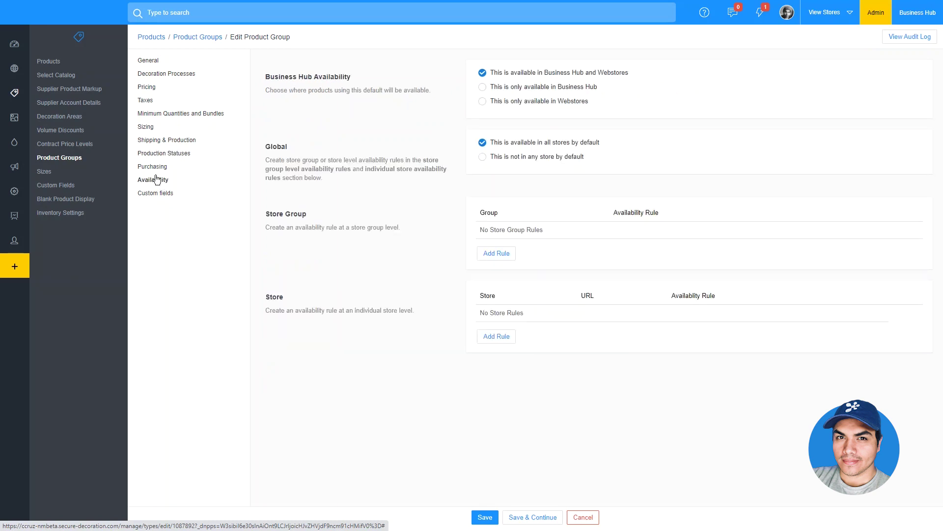
{"action": "left_click", "coordinate": [61, 62]}
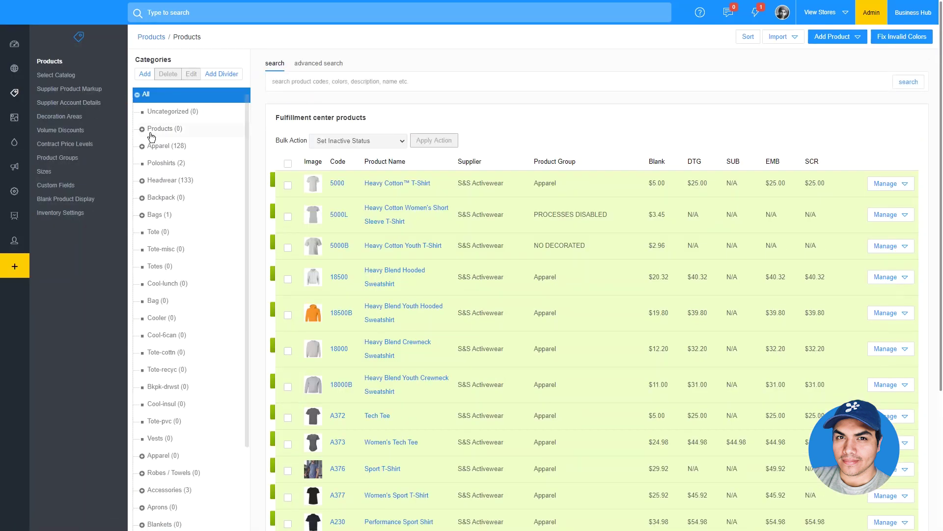
Filter to the Apparel category and select all 128 products
{"action": "left_click", "coordinate": [167, 146]}
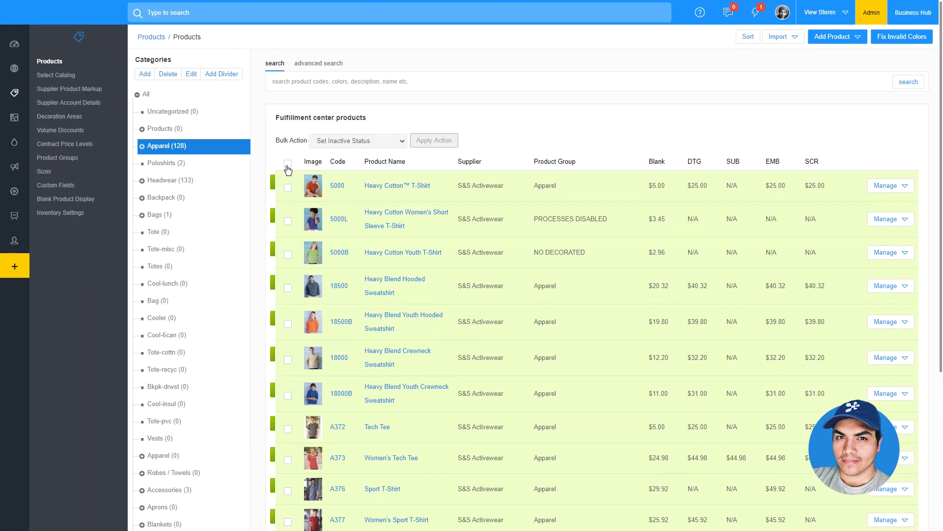
{"action": "left_click", "coordinate": [288, 168]}
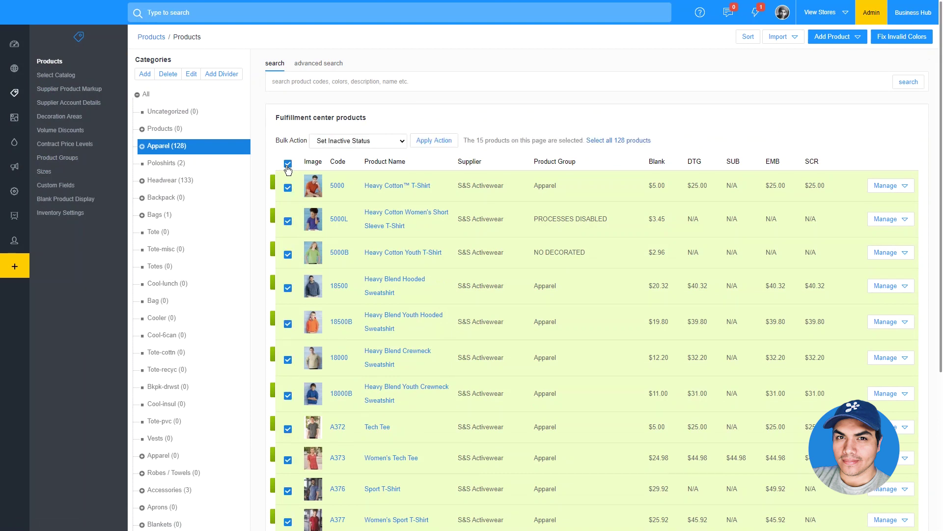
{"action": "left_click", "coordinate": [605, 142]}
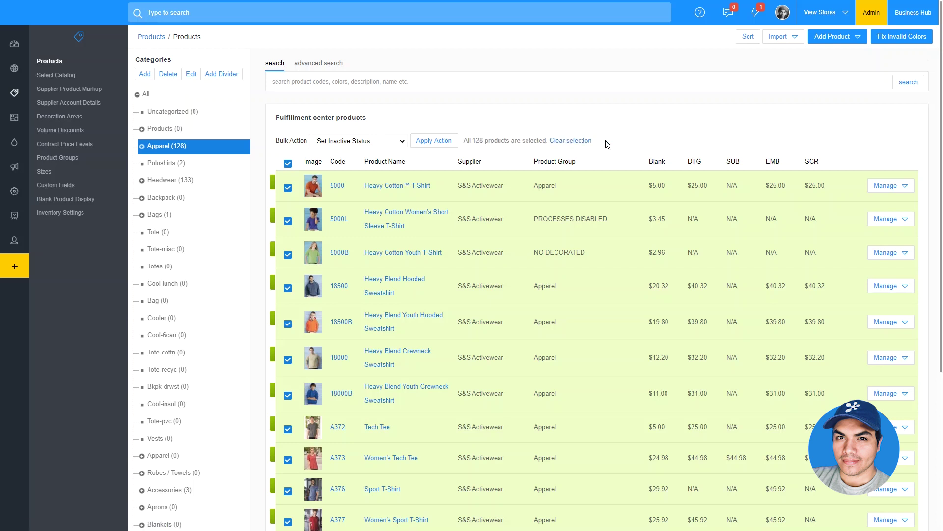
Bulk-assign the 128 selected products to the All Products group and save
{"action": "left_click", "coordinate": [371, 141]}
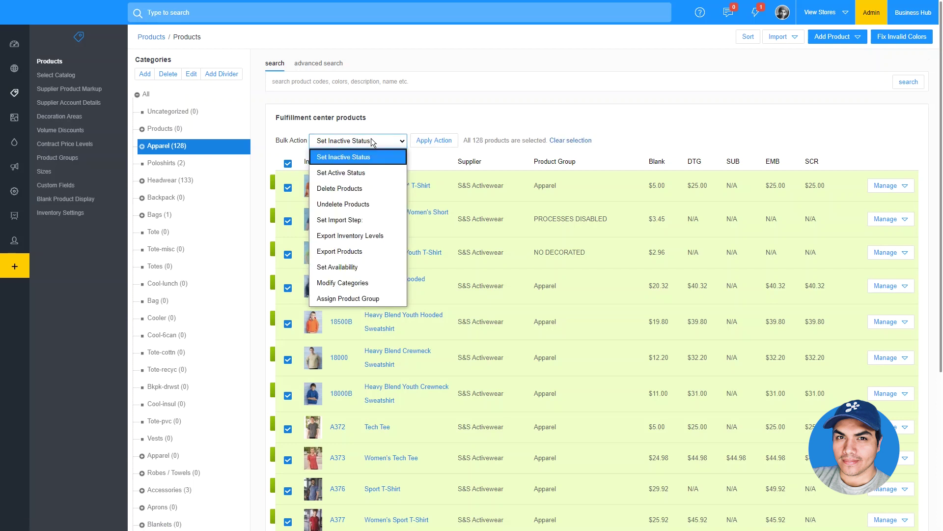
{"action": "left_click", "coordinate": [362, 299]}
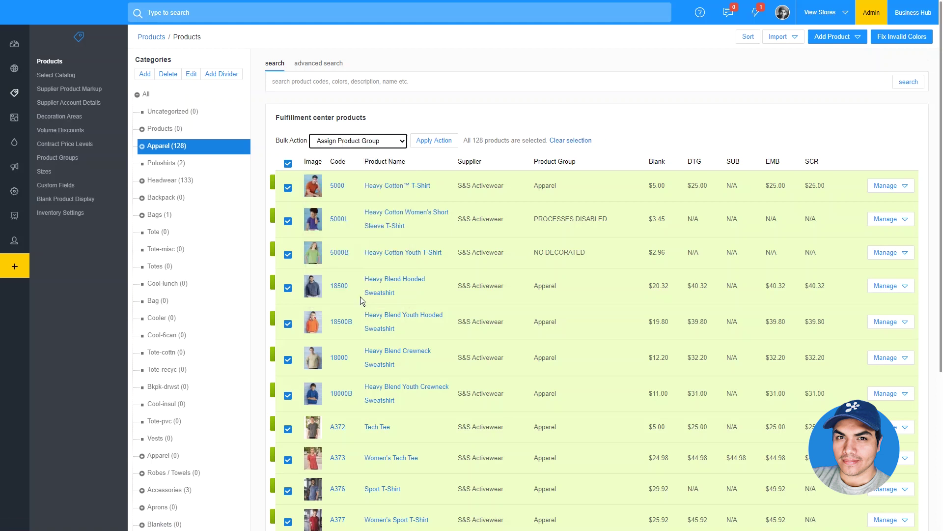
{"action": "left_click", "coordinate": [436, 145]}
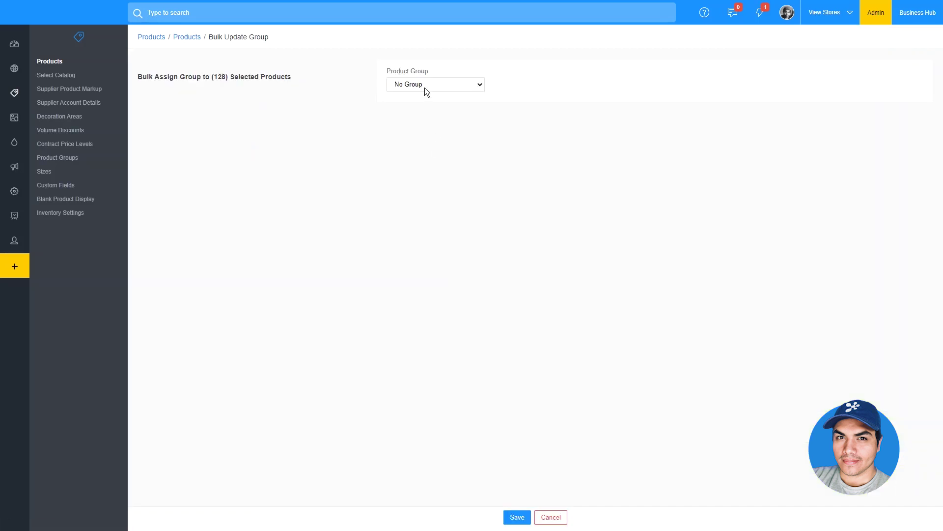
{"action": "left_click", "coordinate": [424, 87]}
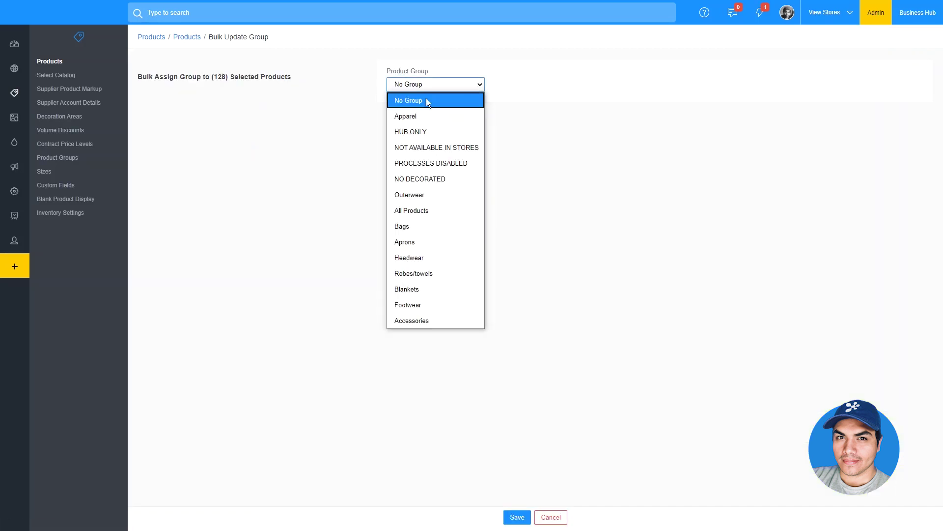
{"action": "left_click", "coordinate": [428, 210]}
{"action": "left_click", "coordinate": [516, 517]}
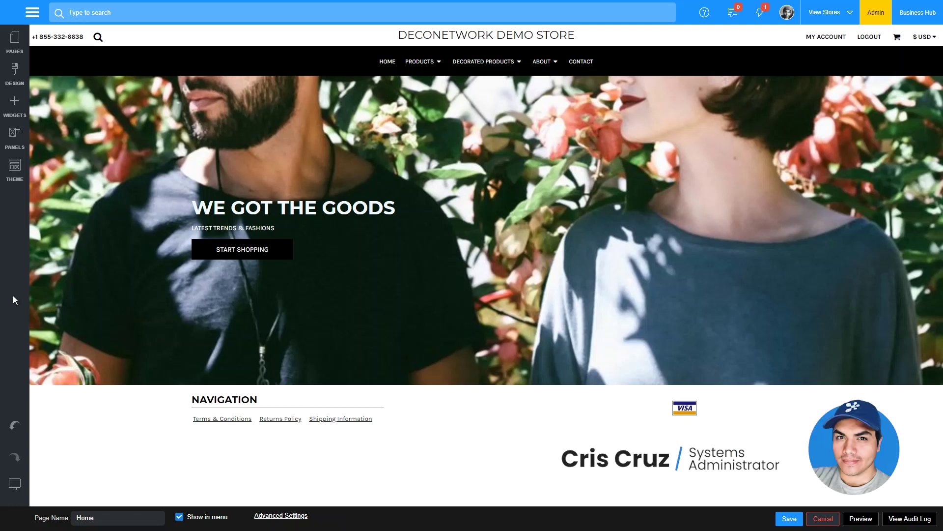
Set the uploaded SVG logo as the store's desktop logo image
{"action": "left_click", "coordinate": [14, 86]}
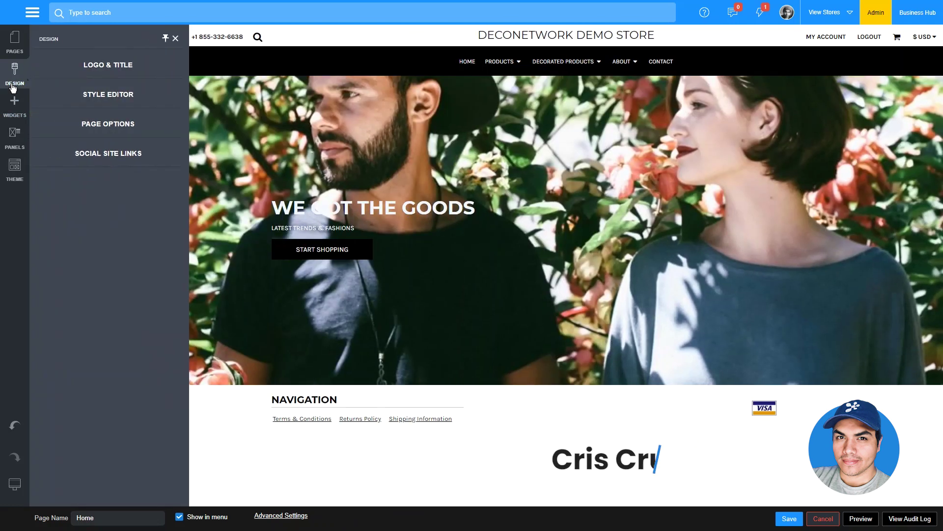
{"action": "left_click", "coordinate": [108, 68]}
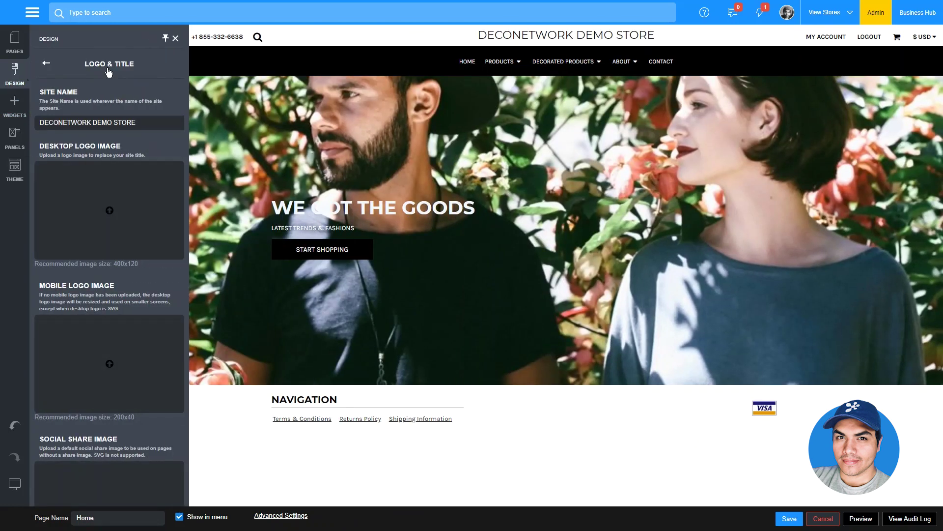
{"action": "left_click", "coordinate": [87, 201]}
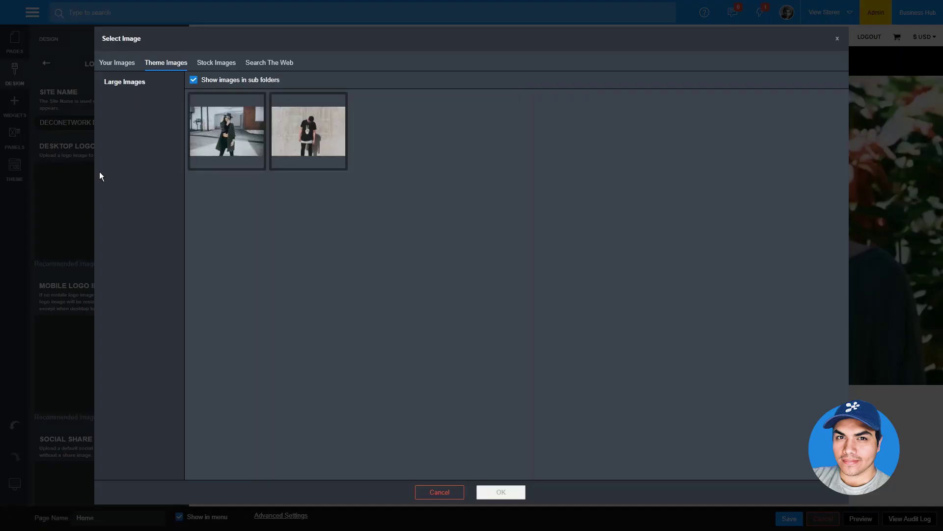
{"action": "left_click", "coordinate": [118, 65]}
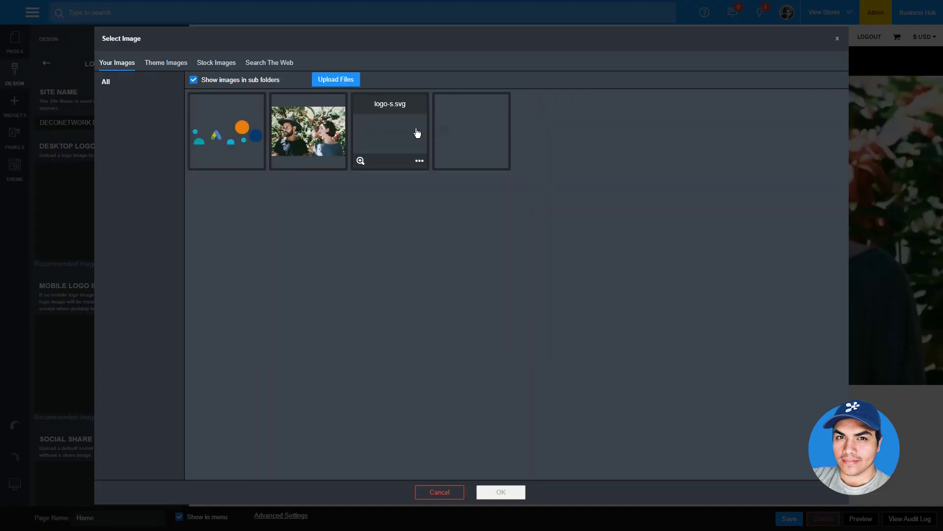
{"action": "left_click", "coordinate": [462, 135]}
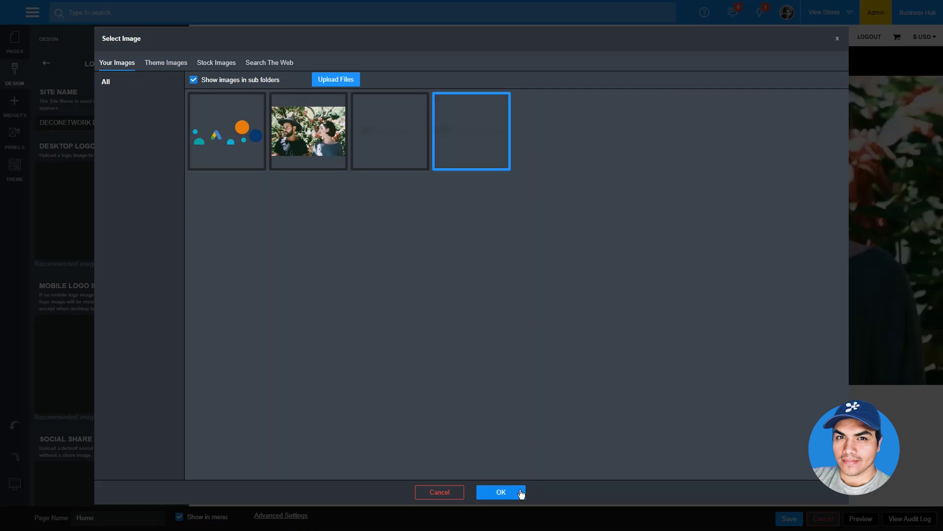
{"action": "left_click", "coordinate": [520, 493]}
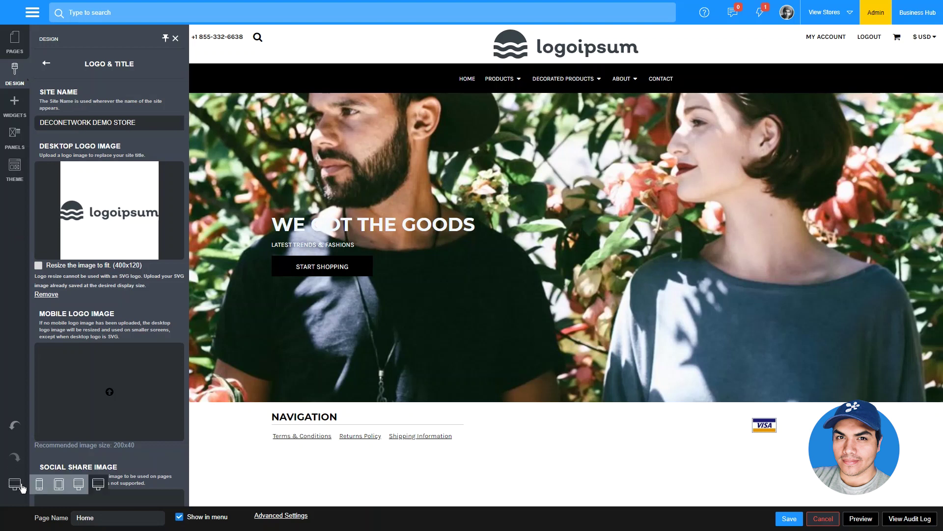
In the Mobile preview, set the same SVG logo as the Mobile Logo Image
{"action": "left_click", "coordinate": [38, 482]}
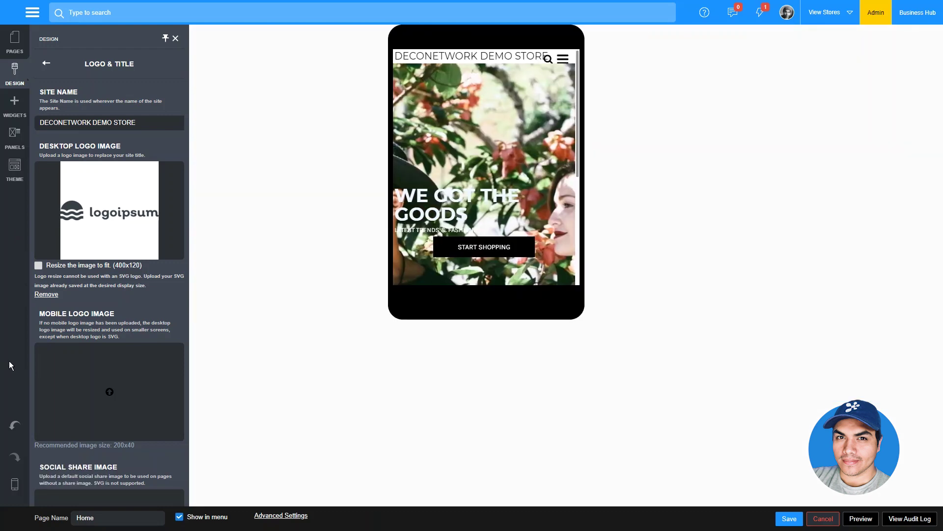
{"action": "left_click", "coordinate": [96, 384]}
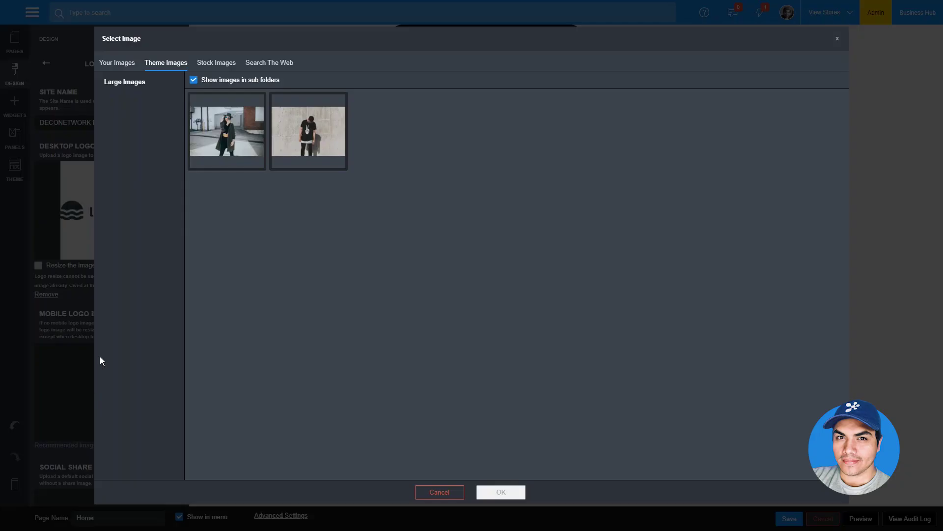
{"action": "left_click", "coordinate": [112, 64]}
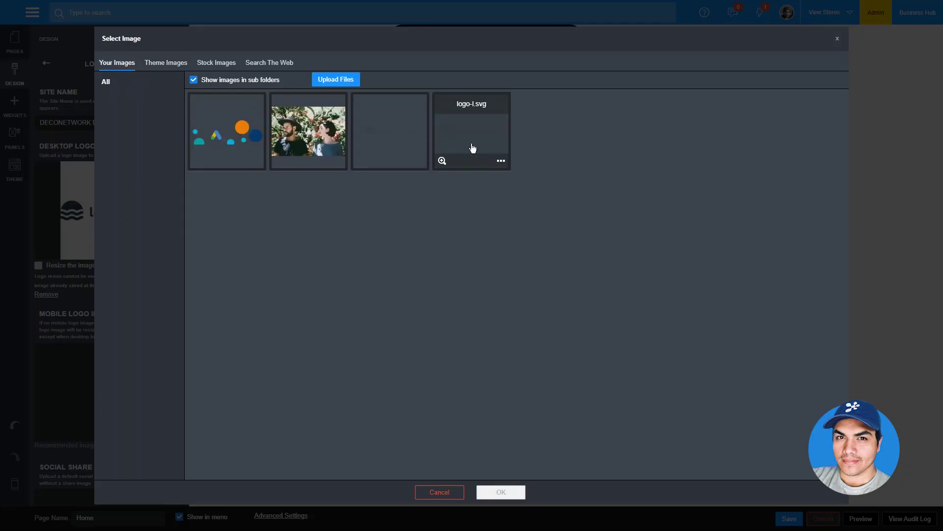
{"action": "left_click", "coordinate": [415, 142]}
{"action": "left_click", "coordinate": [509, 490]}
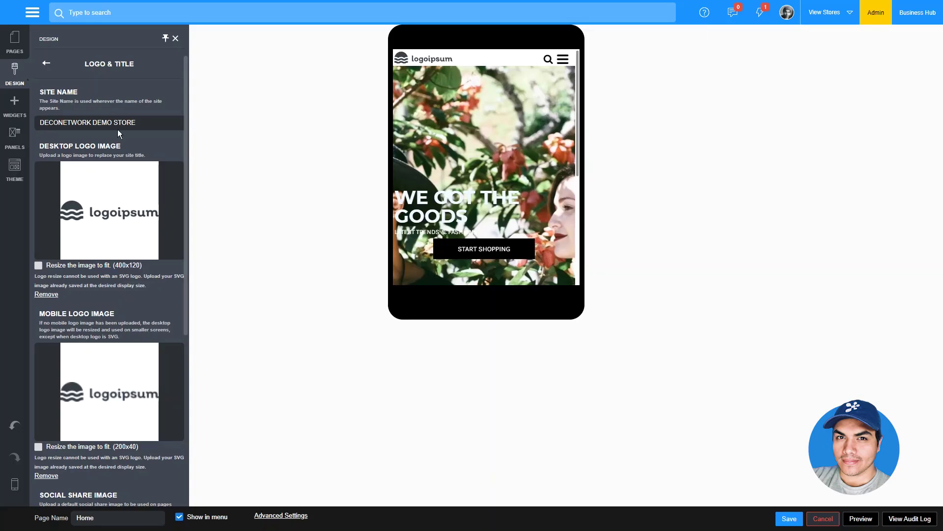
Go back to the design settings, open Page Options and list the Image Quality choices
{"action": "left_click", "coordinate": [48, 65]}
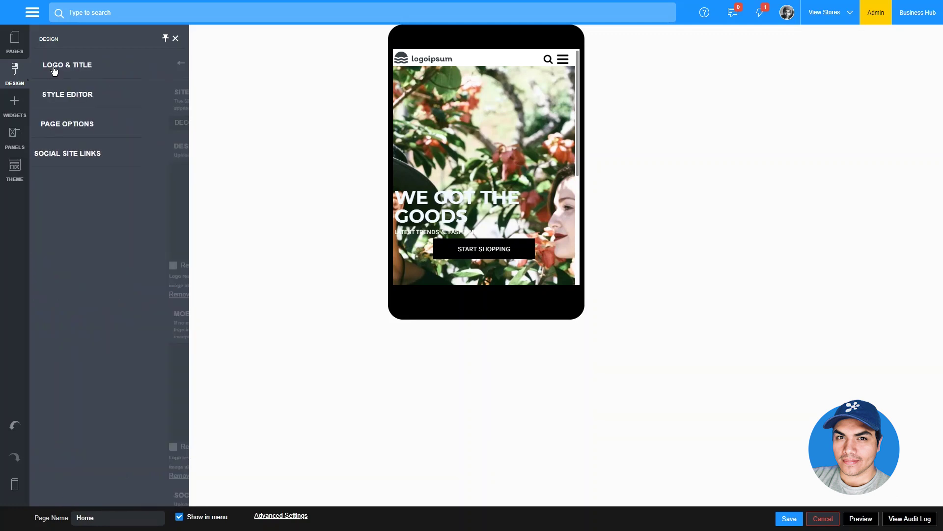
{"action": "left_click", "coordinate": [108, 124]}
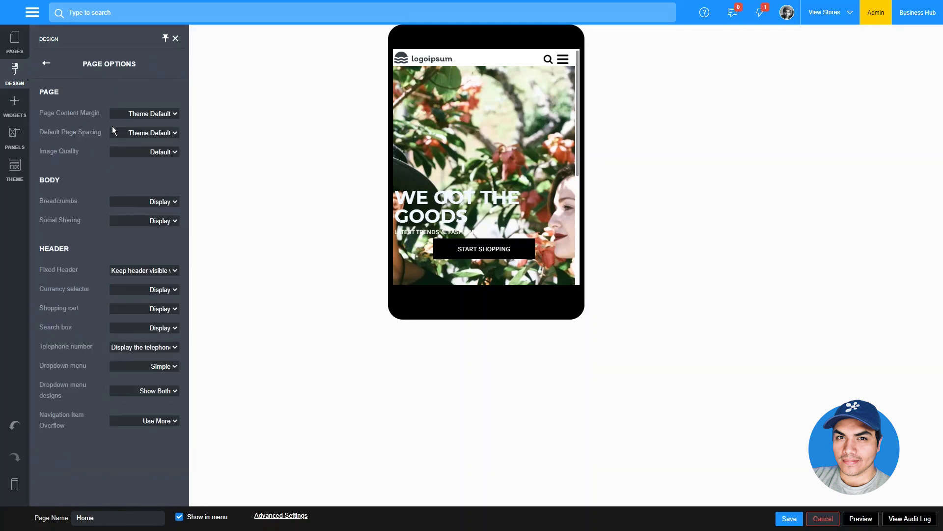
{"action": "left_click", "coordinate": [133, 152]}
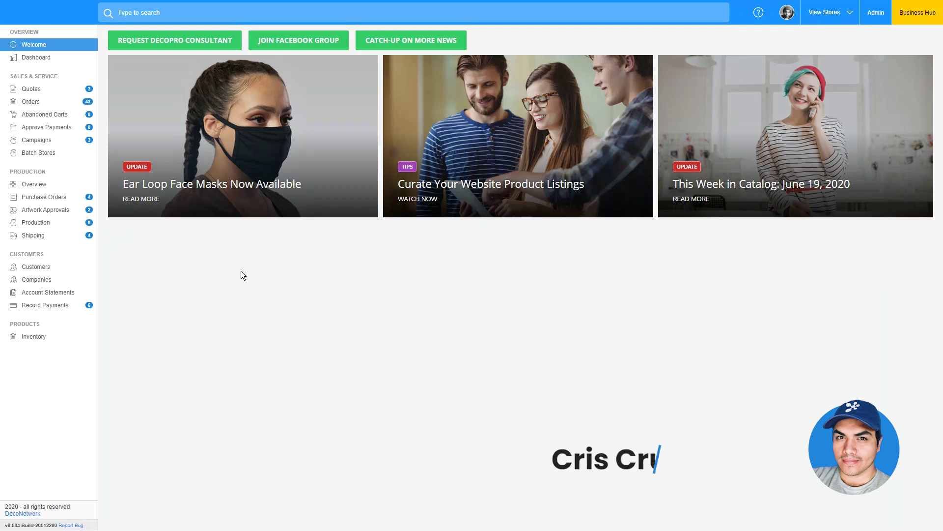
Go from the welcome news page to the admin Dashboard
{"action": "left_click", "coordinate": [46, 227]}
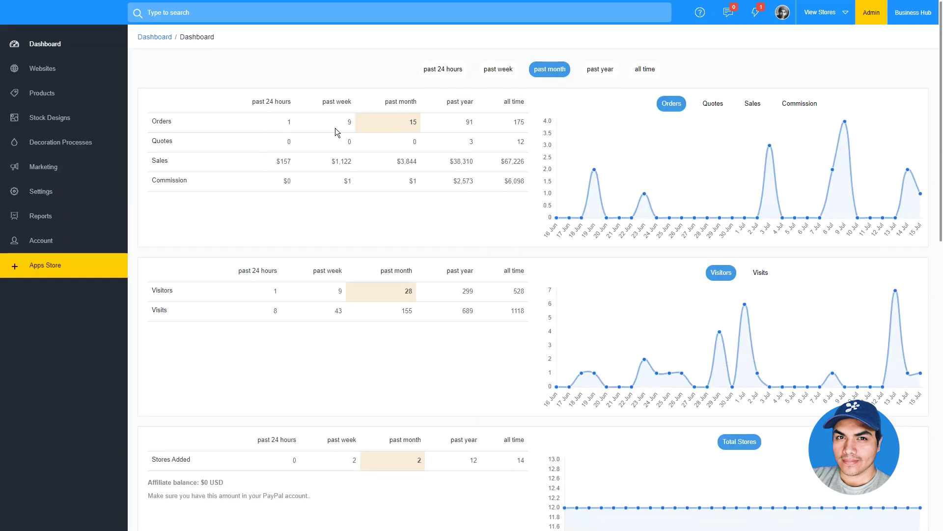
In Reports > Export Orders settings, include Date Produced and Date Scheduled in the order summary columns and save
{"action": "left_click", "coordinate": [73, 218]}
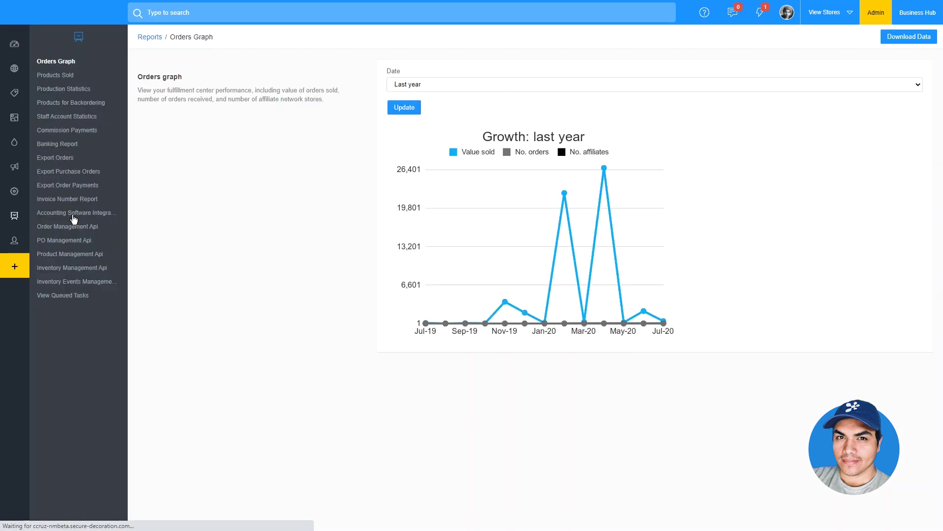
{"action": "left_click", "coordinate": [61, 158]}
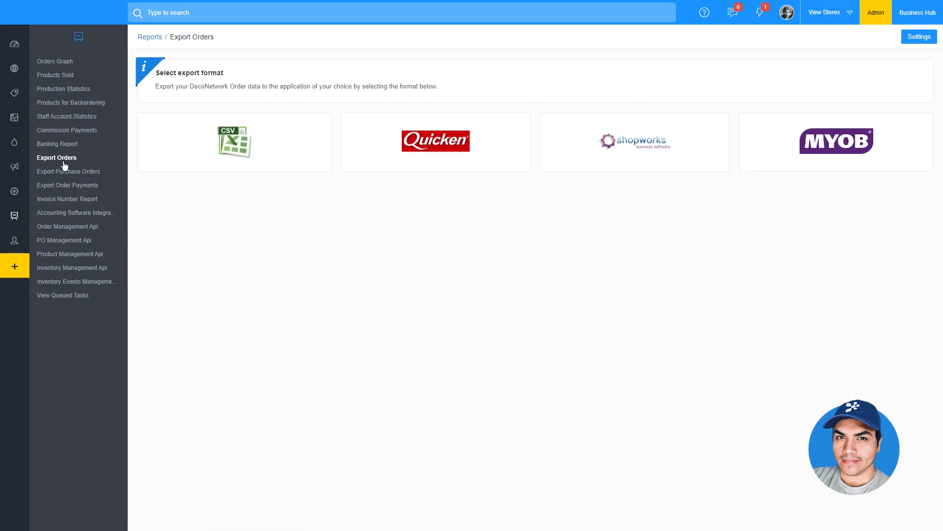
{"action": "left_click", "coordinate": [910, 38]}
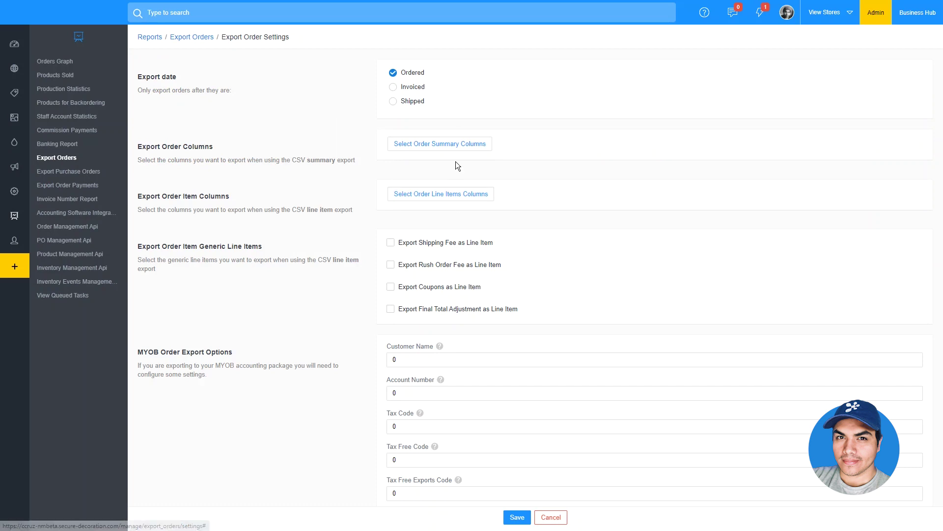
{"action": "left_click", "coordinate": [453, 147]}
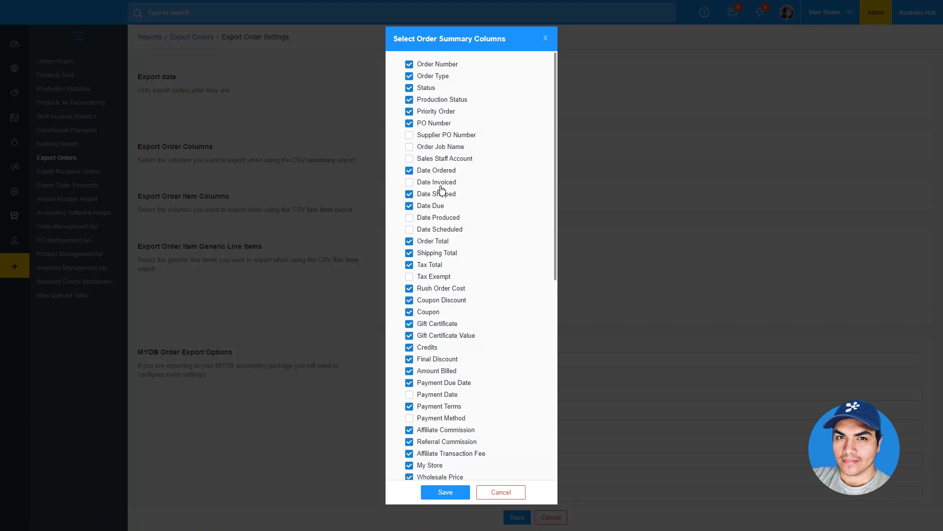
{"action": "left_click", "coordinate": [435, 218]}
{"action": "left_click", "coordinate": [436, 230]}
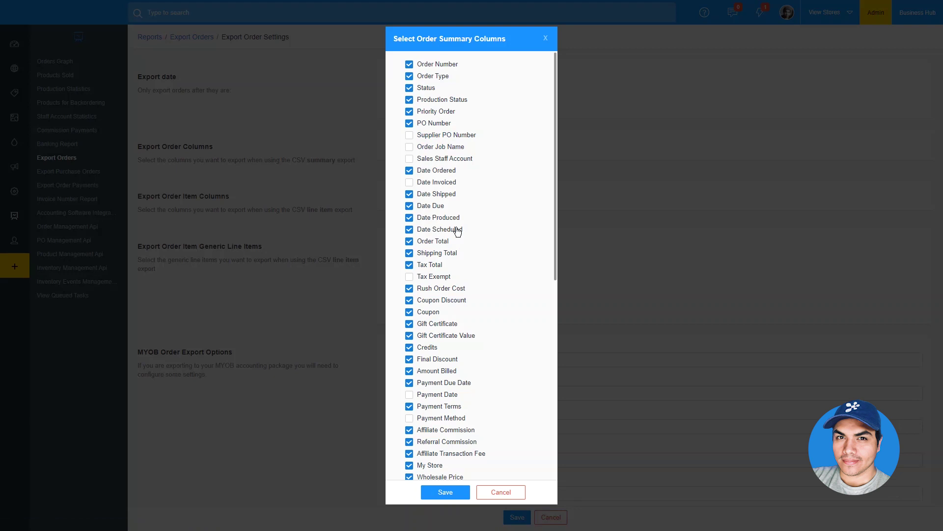
{"action": "left_click", "coordinate": [430, 497]}
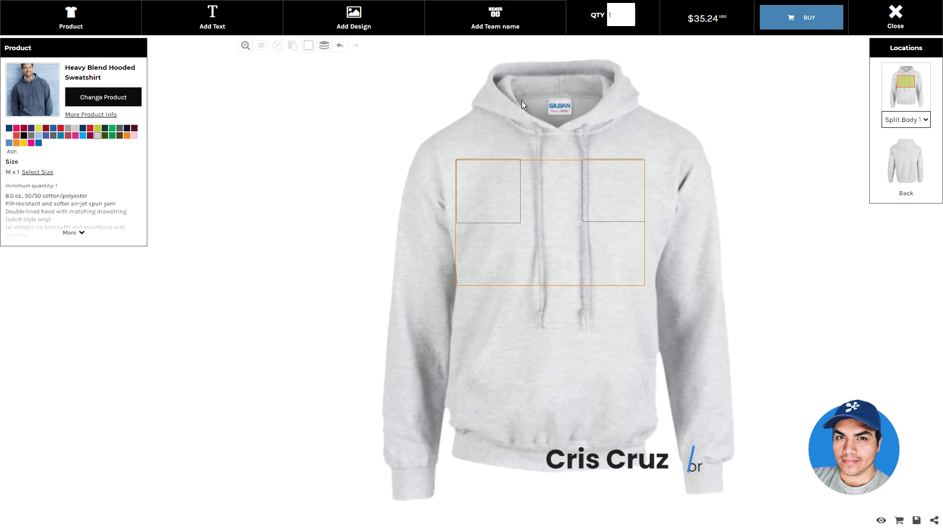
Choose Add Design > Add DTG Printing Design for the hoodie
{"action": "left_click", "coordinate": [373, 29]}
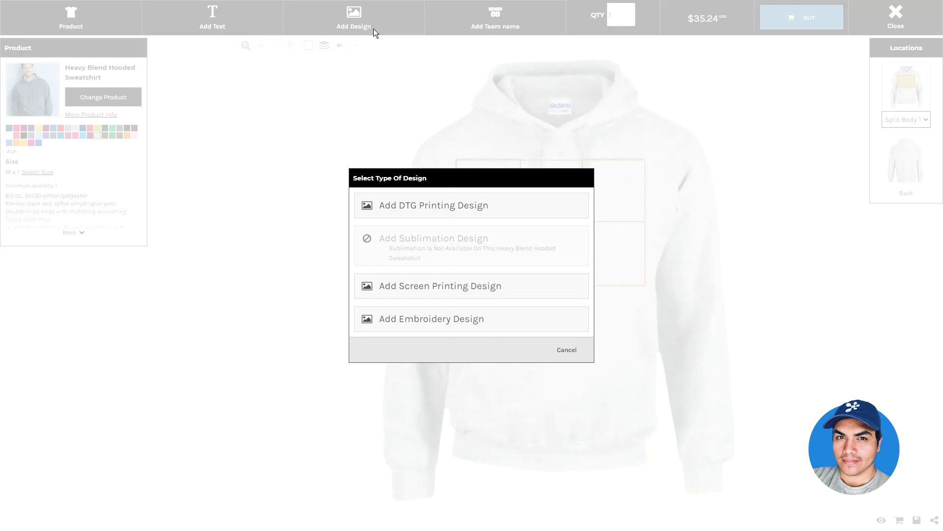
{"action": "left_click", "coordinate": [418, 201]}
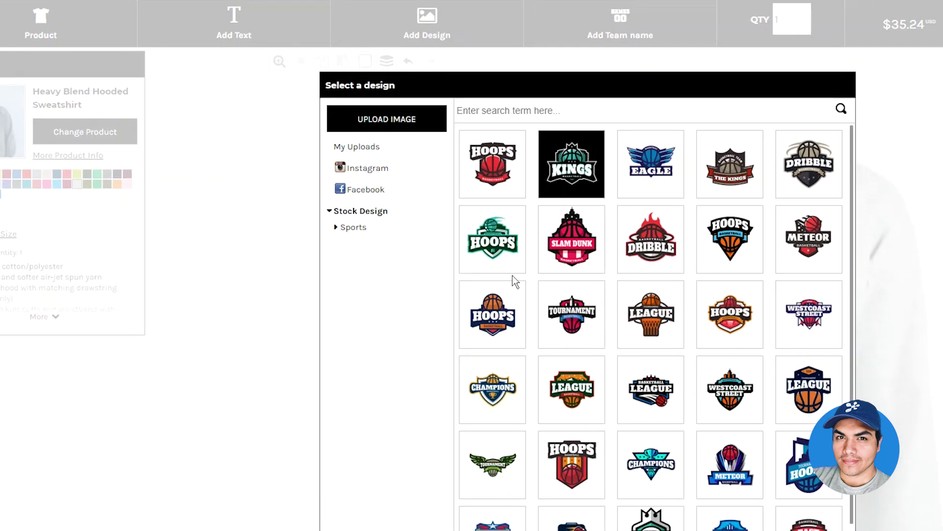
Upload articulate.pdf, confirm the copyright declaration, and place the Articulate logo on the hoodie front
{"action": "left_click", "coordinate": [384, 118]}
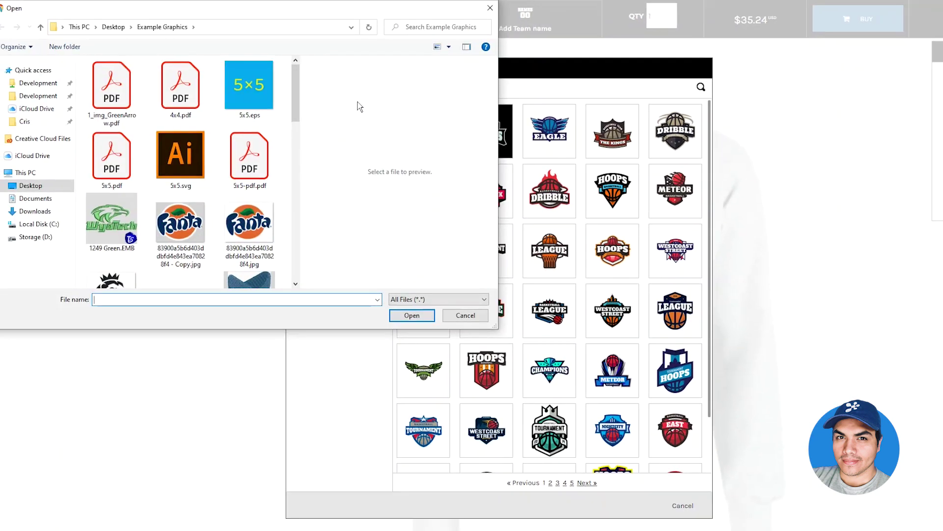
{"action": "left_click_drag", "start_coordinate": [361, 11], "coordinate": [603, 130]}
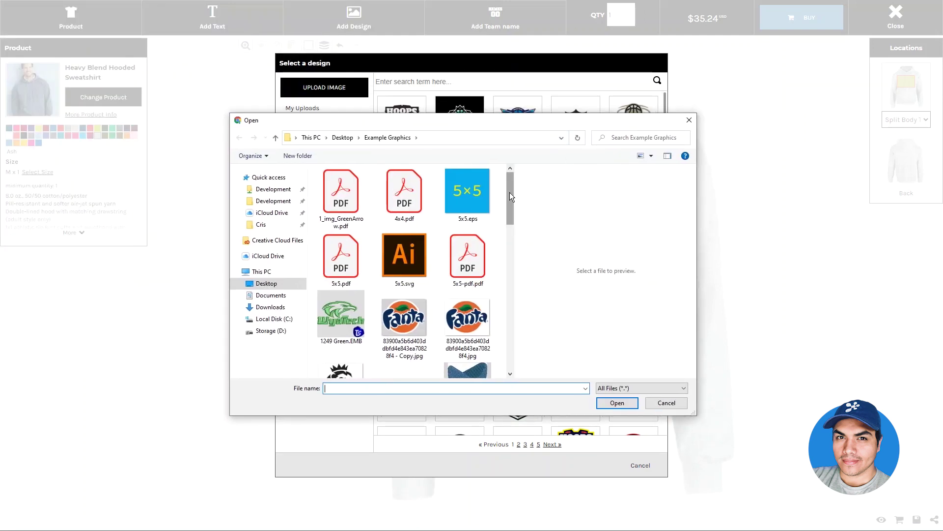
{"action": "left_click_drag", "start_coordinate": [510, 194], "coordinate": [499, 253]}
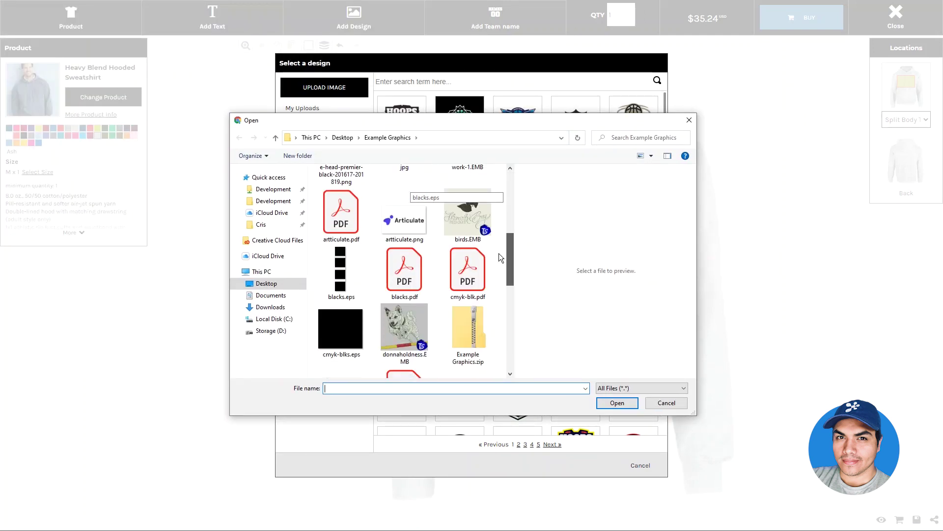
{"action": "left_click", "coordinate": [329, 221]}
{"action": "left_click", "coordinate": [613, 401]}
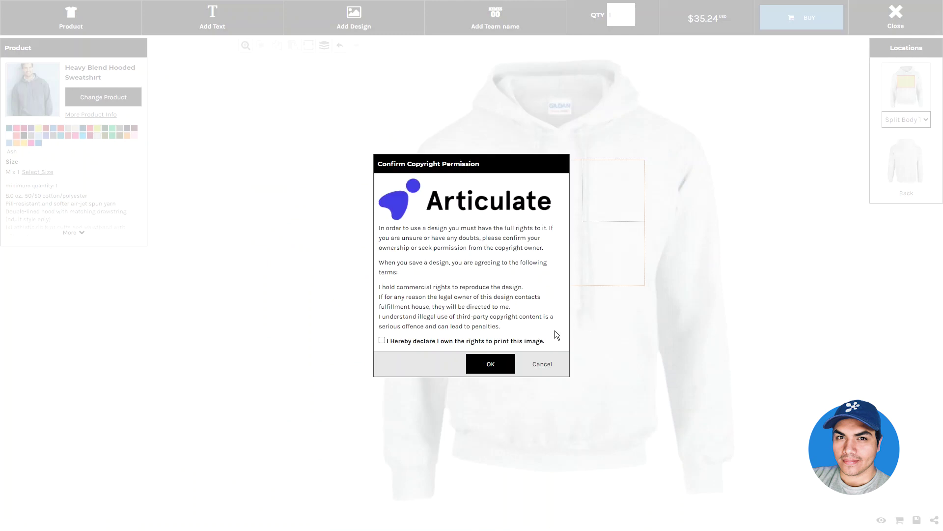
{"action": "left_click", "coordinate": [382, 340]}
{"action": "left_click", "coordinate": [472, 363]}
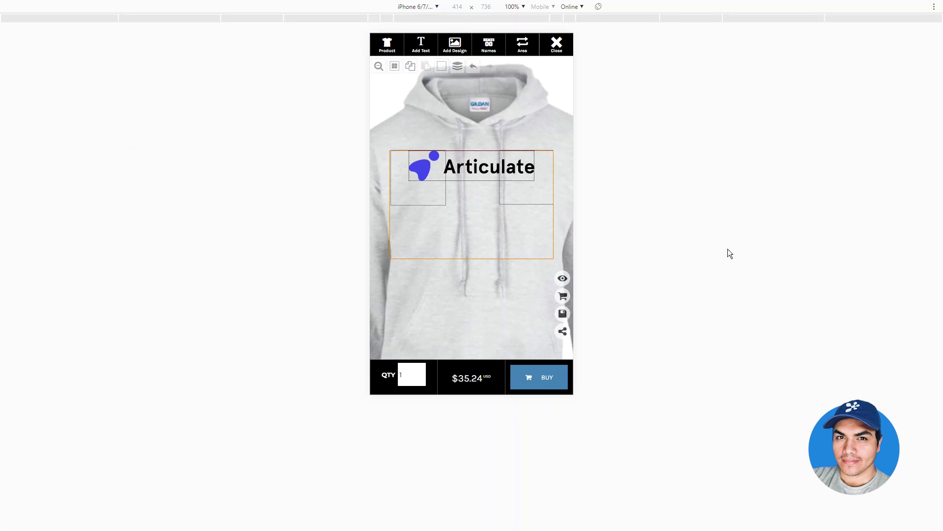
In the phone layout, choose Add Design > Add DTG Printing Design to show the Upload Image library
{"action": "left_click", "coordinate": [461, 49]}
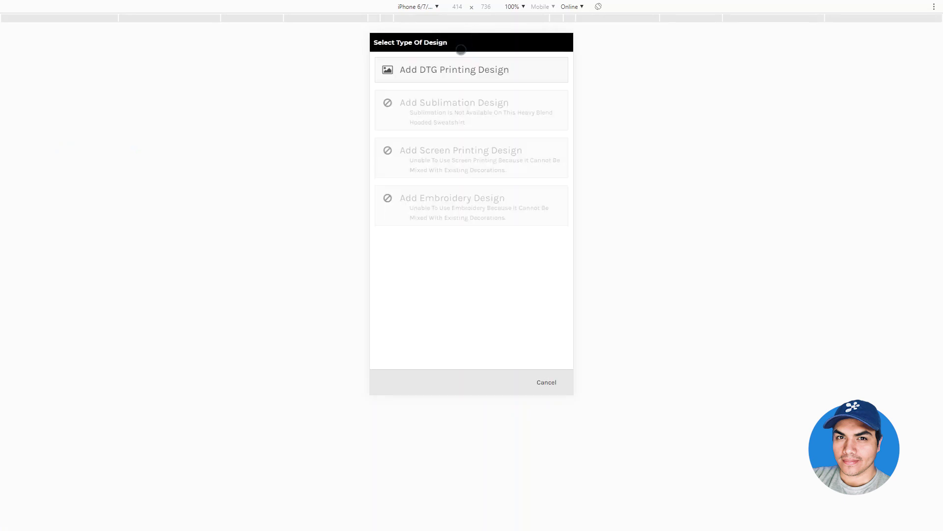
{"action": "left_click", "coordinate": [458, 69]}
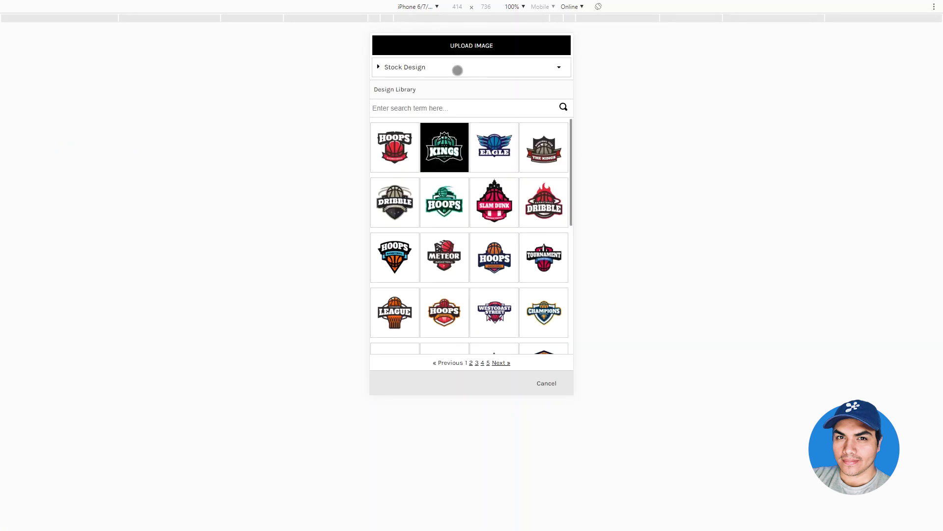